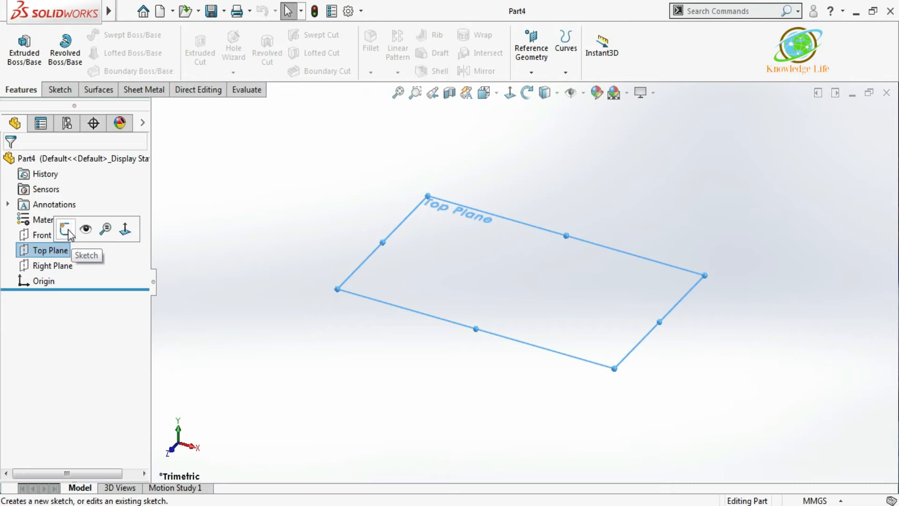
Sketch a center rectangle on the Top Plane, centered on the origin, and exit the sketch
click(69, 230)
click(87, 53)
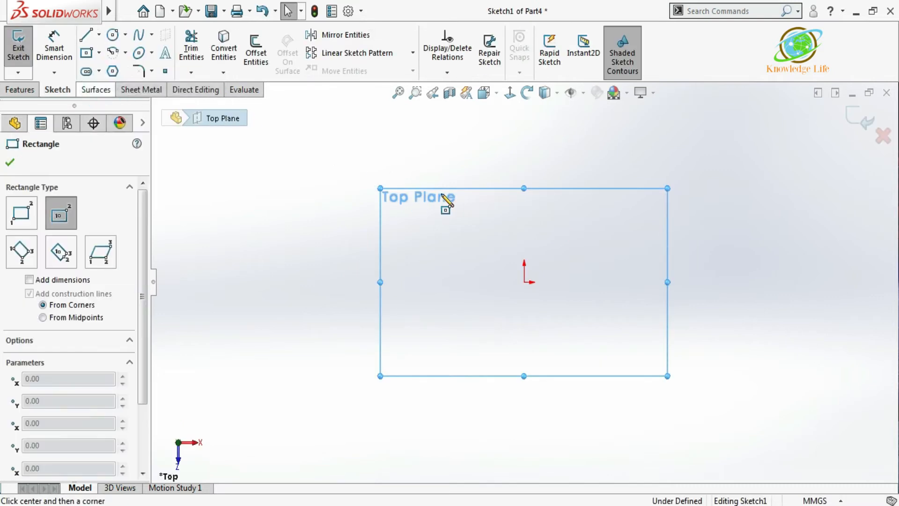
click(524, 282)
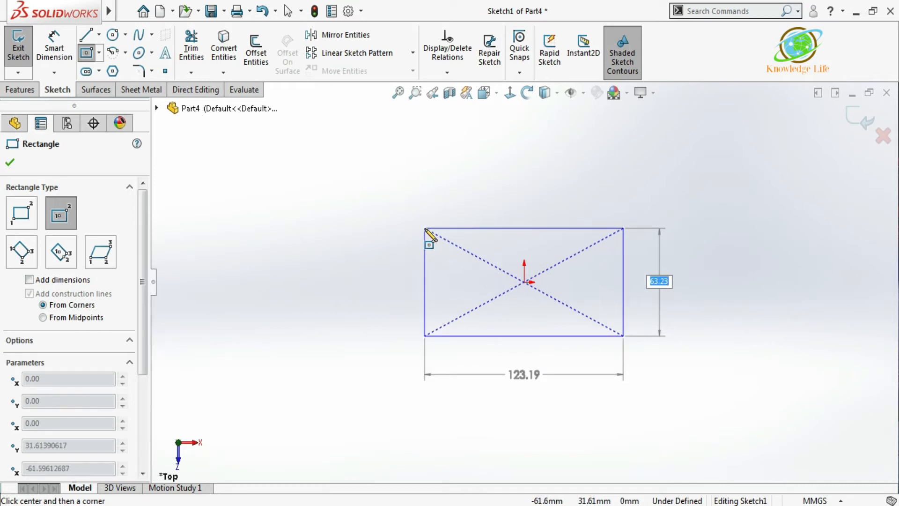
click(380, 192)
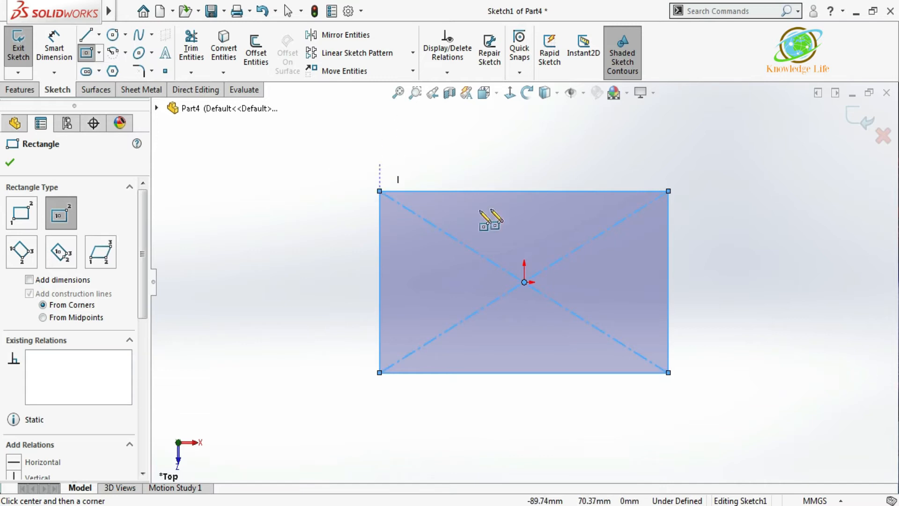
click(53, 47)
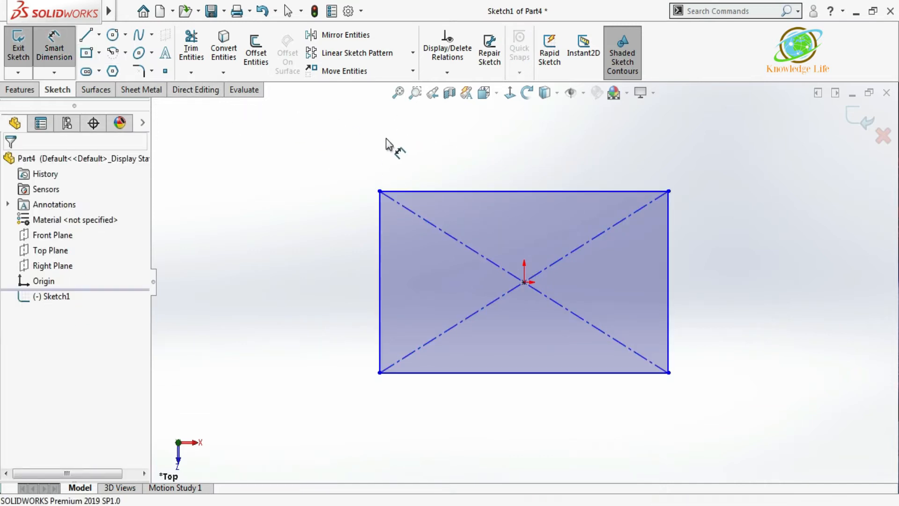
click(859, 121)
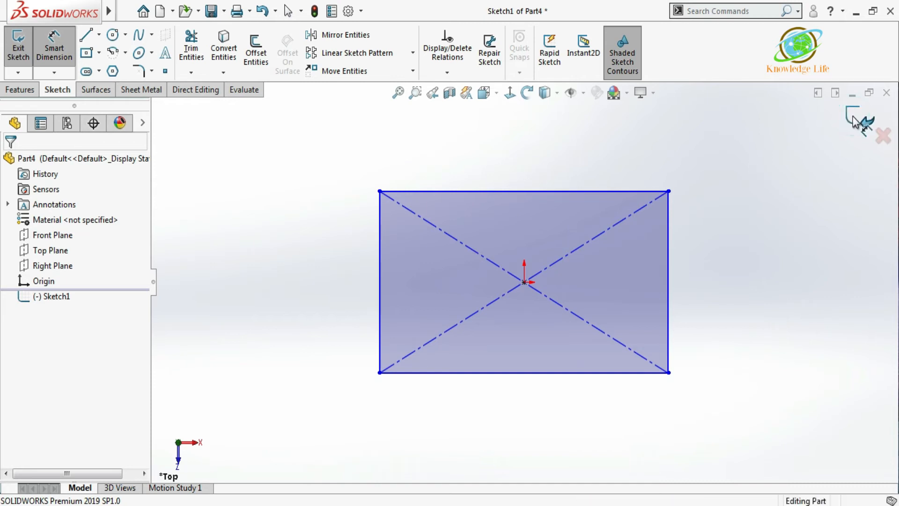
Create a reference plane parallel to the Top Plane, offset about 130 mm above it
mouse_move(643, 210)
middle_down()
mouse_move(616, 126)
mouse_move(600, 164)
mouse_move(496, 171)
middle_up()
mouse_move(560, 198)
middle_down()
mouse_move(600, 173)
mouse_move(552, 231)
mouse_move(562, 188)
mouse_move(534, 233)
mouse_move(396, 282)
middle_up()
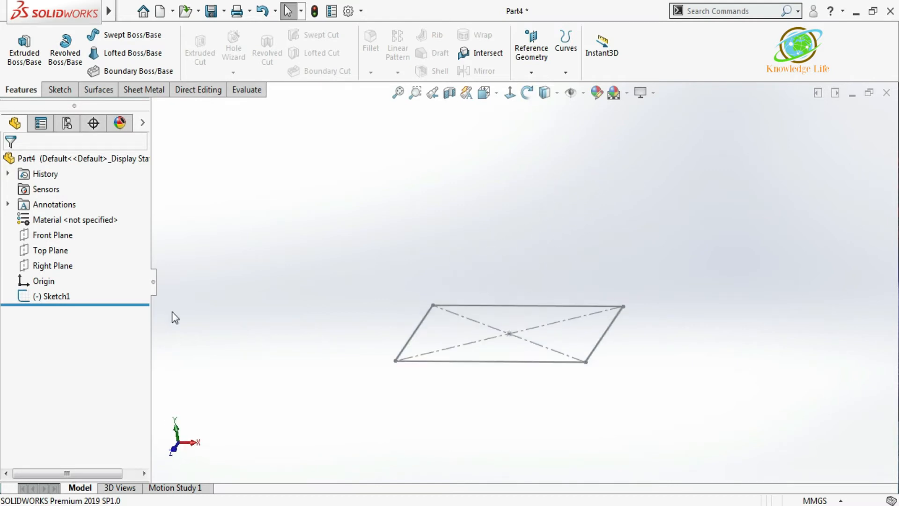
click(66, 252)
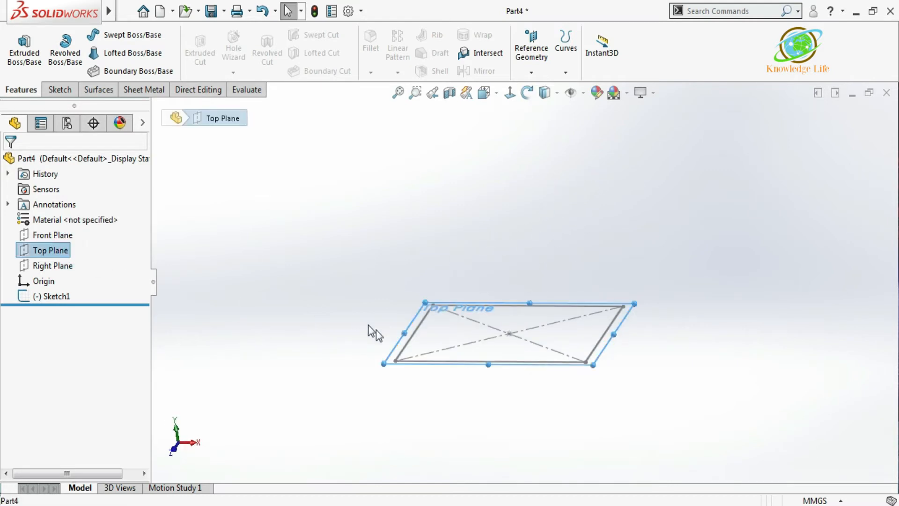
ctrl+drag(486, 368, 487, 228)
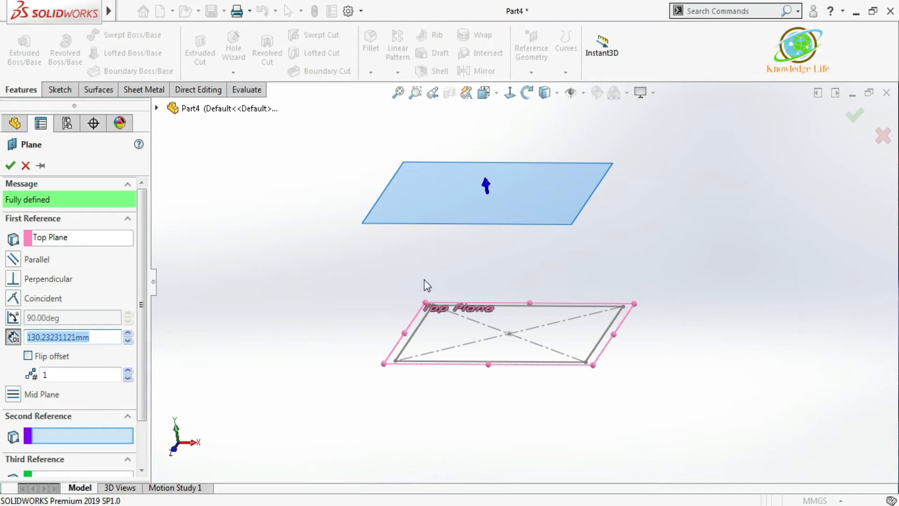
click(10, 165)
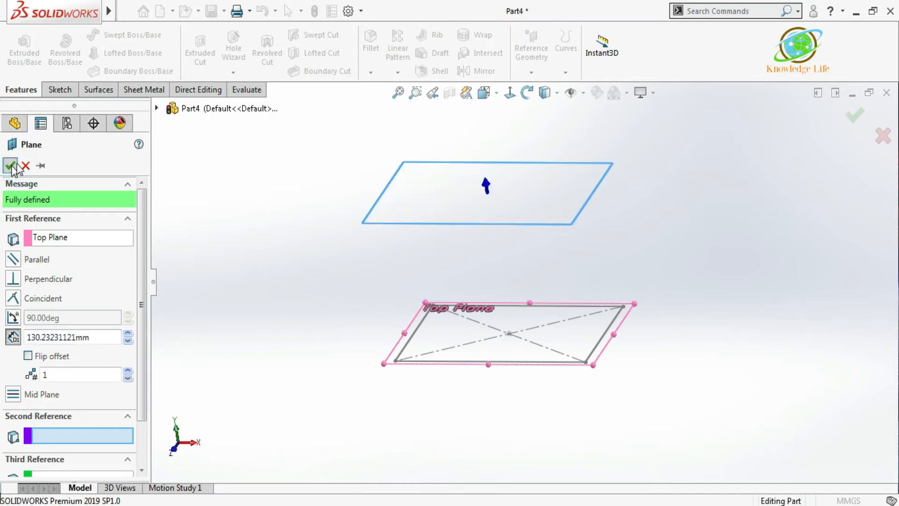
Sketch a circle about 64 mm in diameter on the new offset plane, centered on the origin, and exit the sketch
click(60, 90)
click(10, 53)
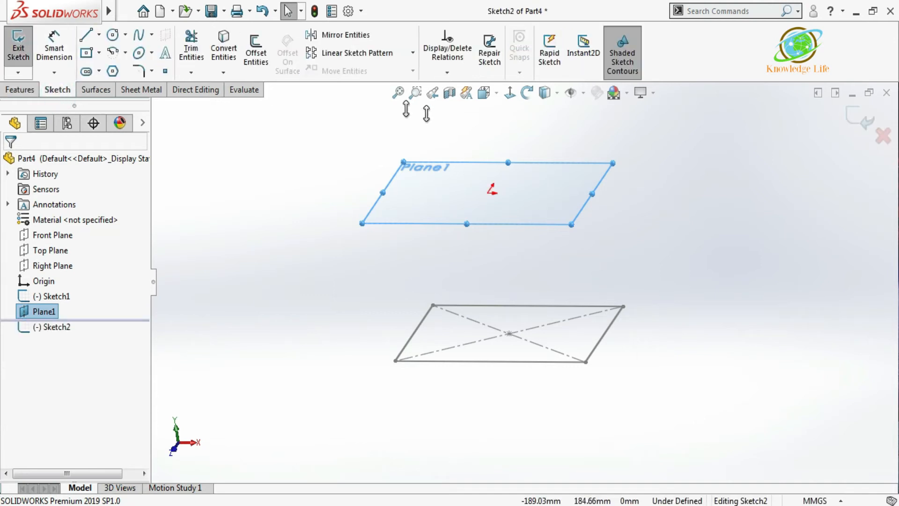
click(511, 94)
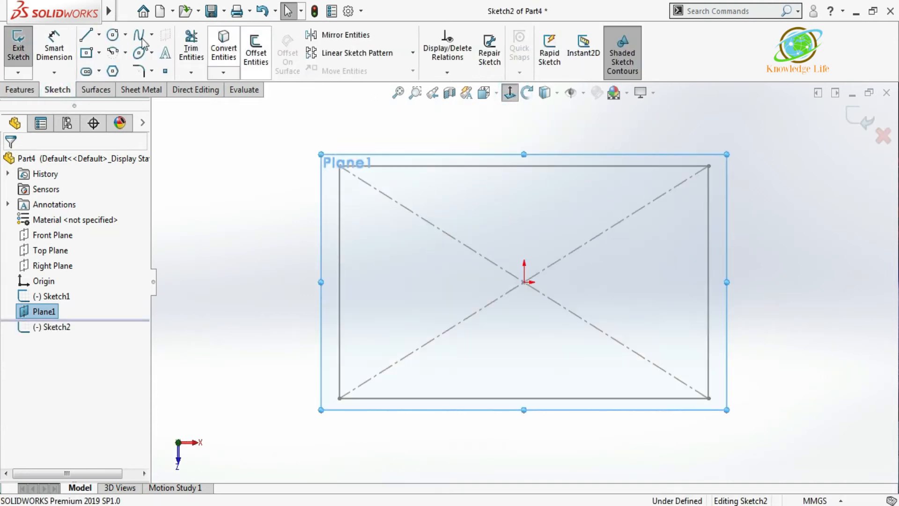
click(113, 34)
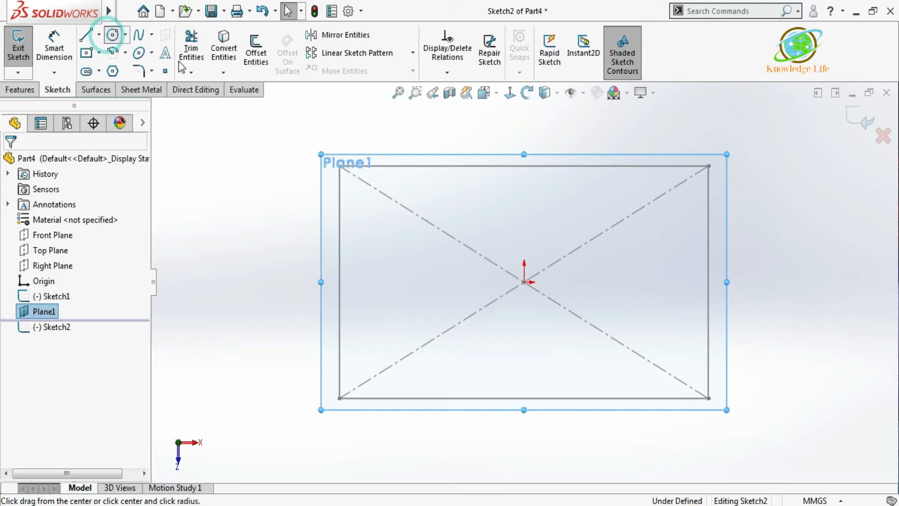
click(524, 282)
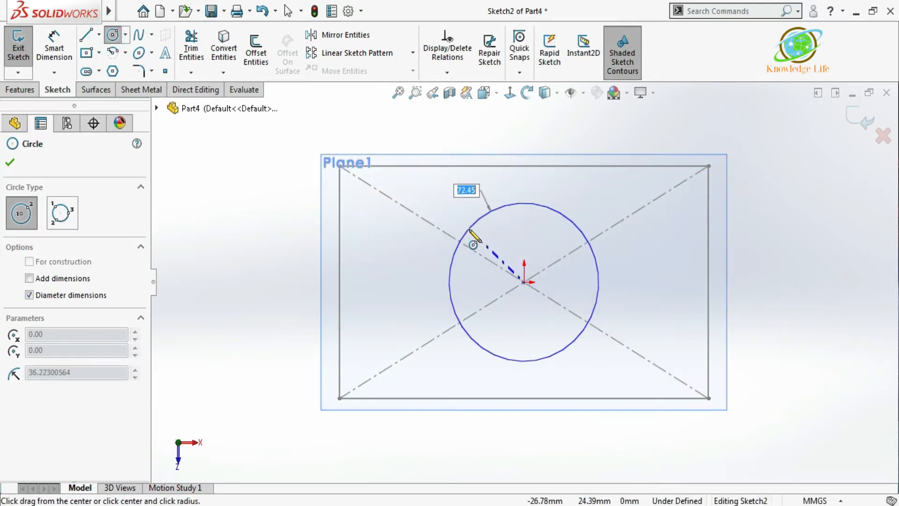
click(472, 239)
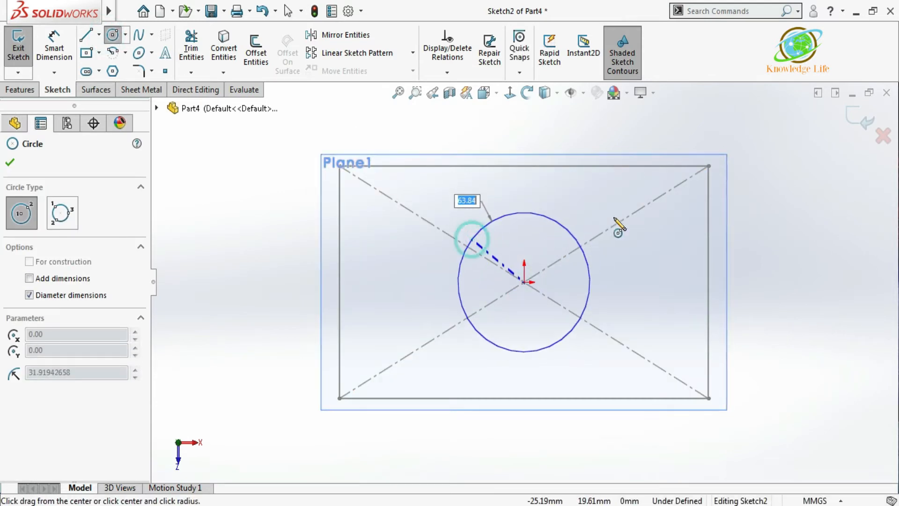
click(861, 118)
Hide the offset reference plane so that only the circle and rectangle sketches are displayed
scroll(759, 211, up, 3)
mouse_move(719, 295)
middle_down()
mouse_move(712, 150)
mouse_move(704, 176)
middle_up()
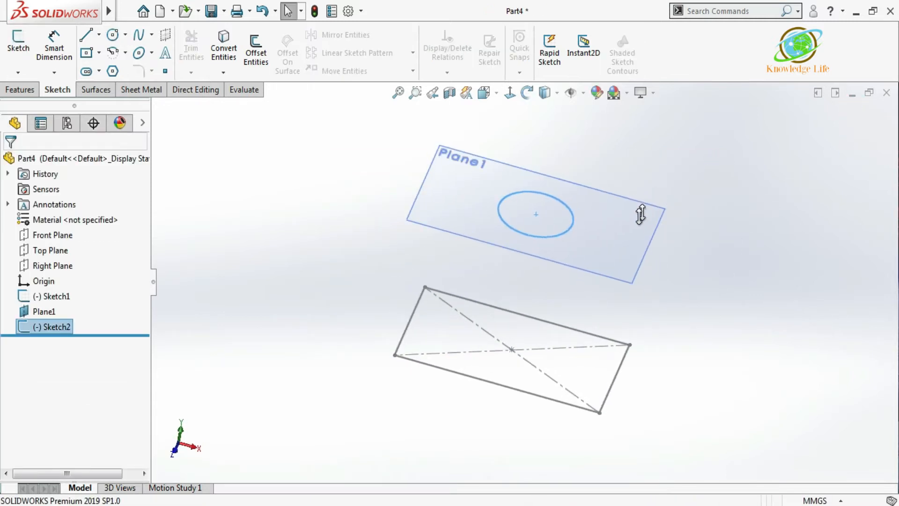
click(655, 207)
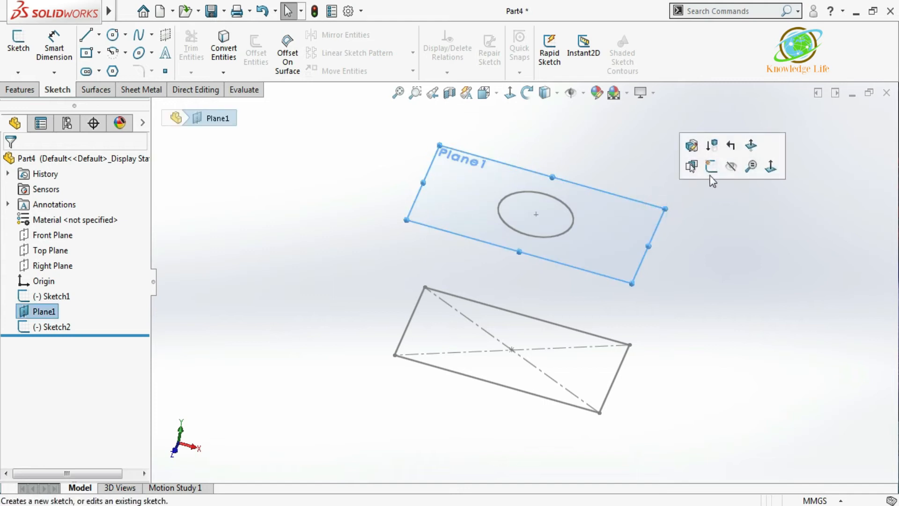
click(730, 167)
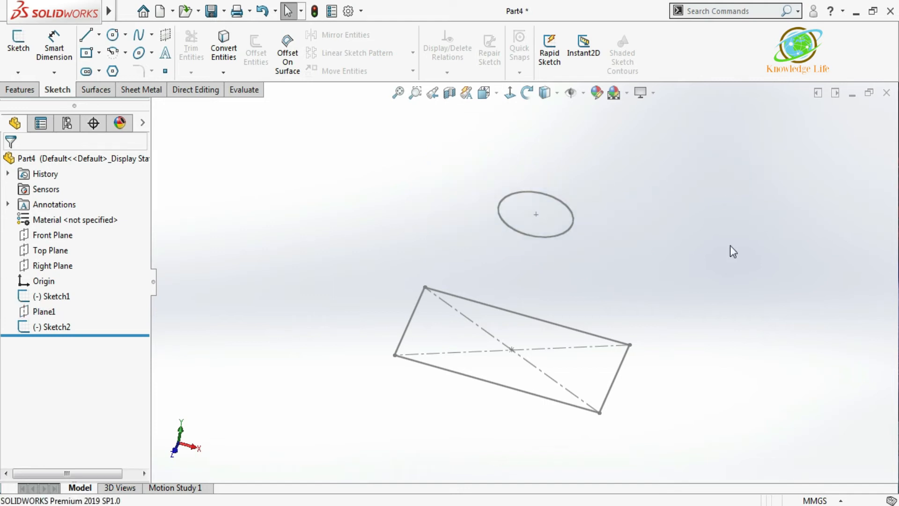
Start a Lofted Boss/Base with the rectangle sketch as first profile and the circle sketch as second profile
click(21, 89)
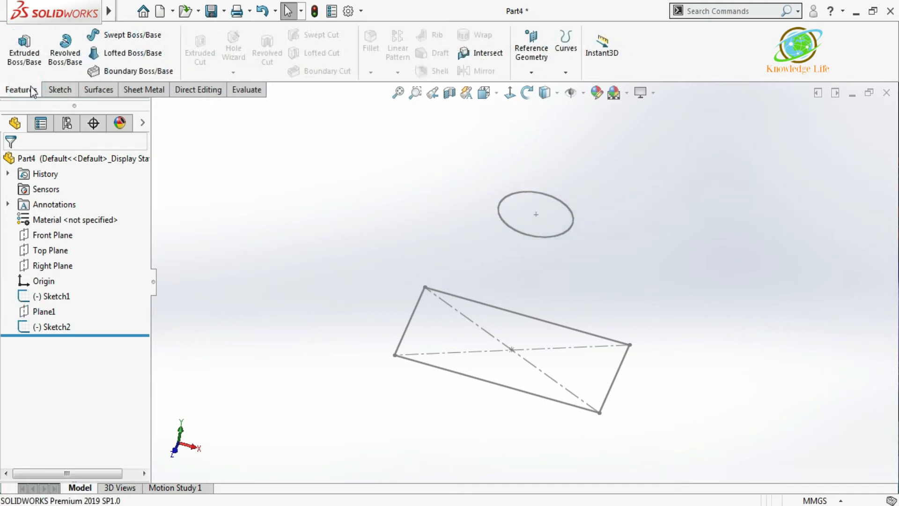
click(122, 55)
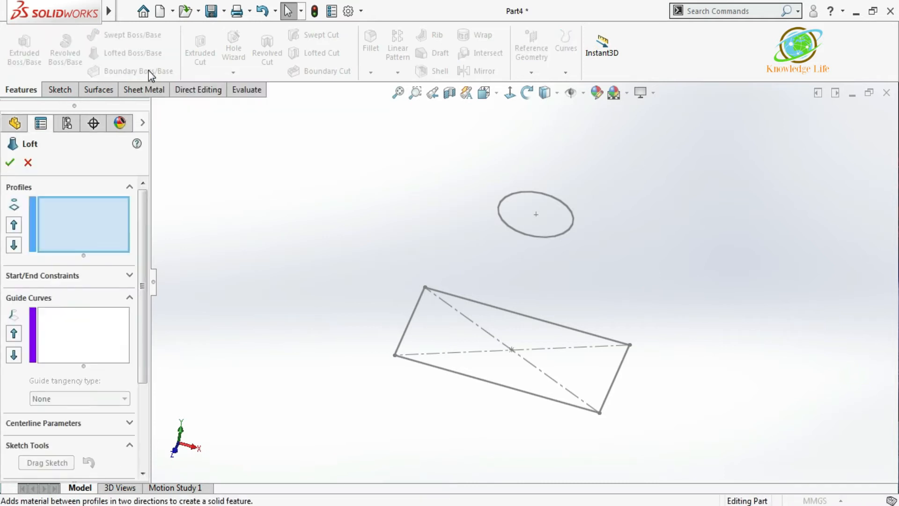
mouse_move(261, 228)
middle_down()
mouse_move(323, 134)
mouse_move(323, 240)
mouse_move(295, 364)
mouse_move(327, 171)
mouse_move(296, 182)
middle_up()
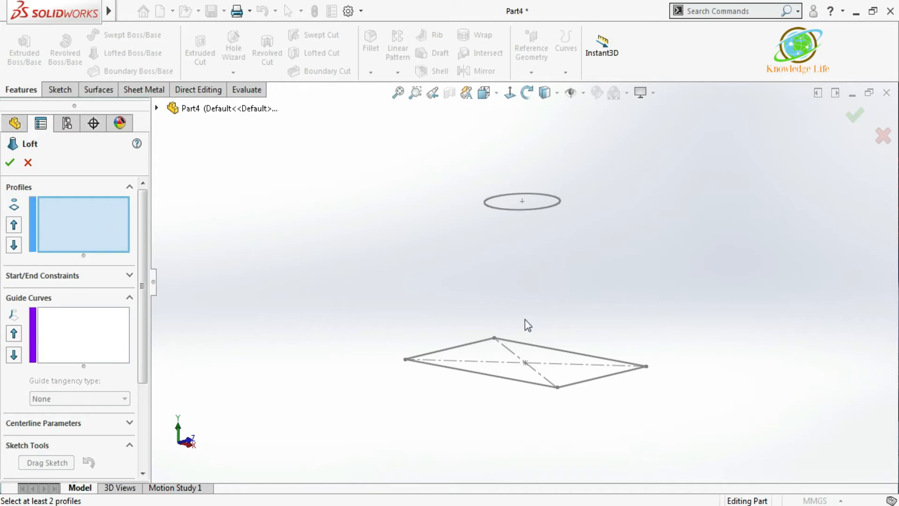
click(527, 345)
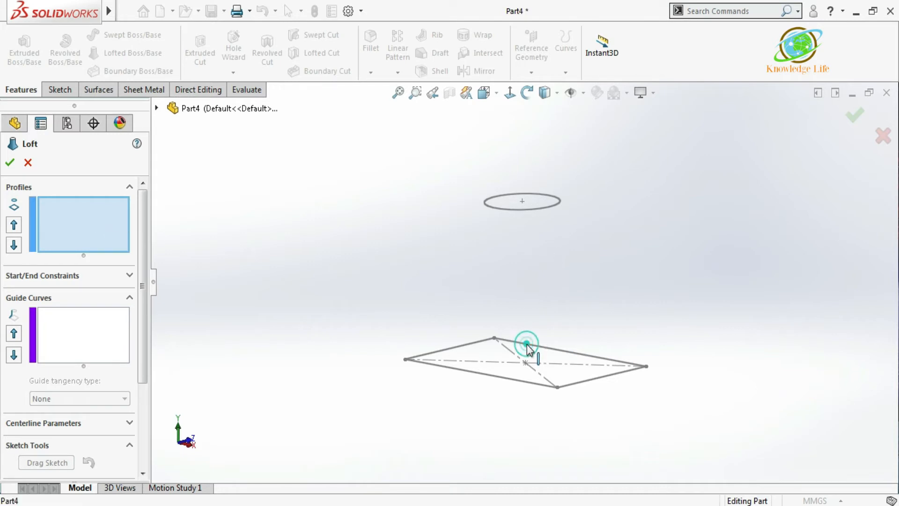
click(537, 208)
middle_drag(542, 247, 539, 289)
click(541, 212)
Set the loft's start constraint at the rectangle profile to Normal To Profile
mouse_move(625, 257)
middle_down()
mouse_move(613, 213)
mouse_move(552, 197)
mouse_move(551, 284)
mouse_move(562, 281)
mouse_move(617, 184)
mouse_move(638, 177)
mouse_move(614, 236)
middle_up()
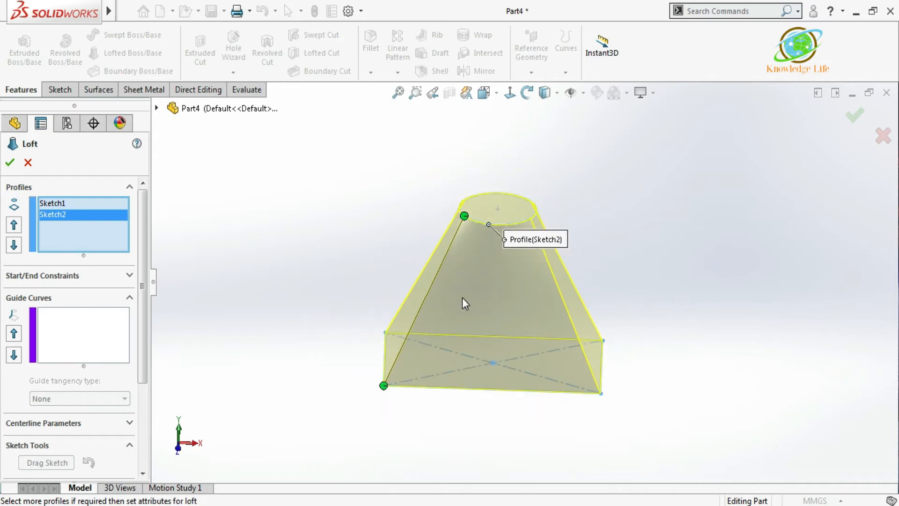
middle_drag(445, 241, 329, 297)
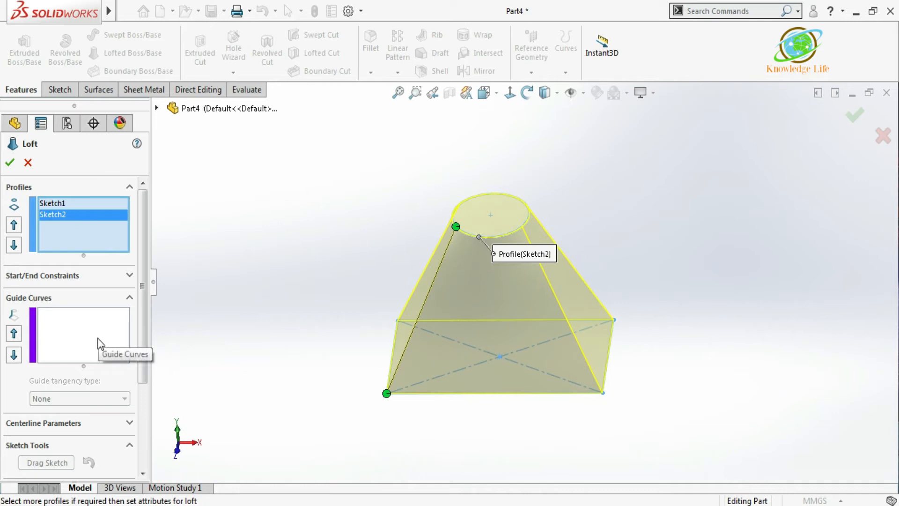
click(129, 298)
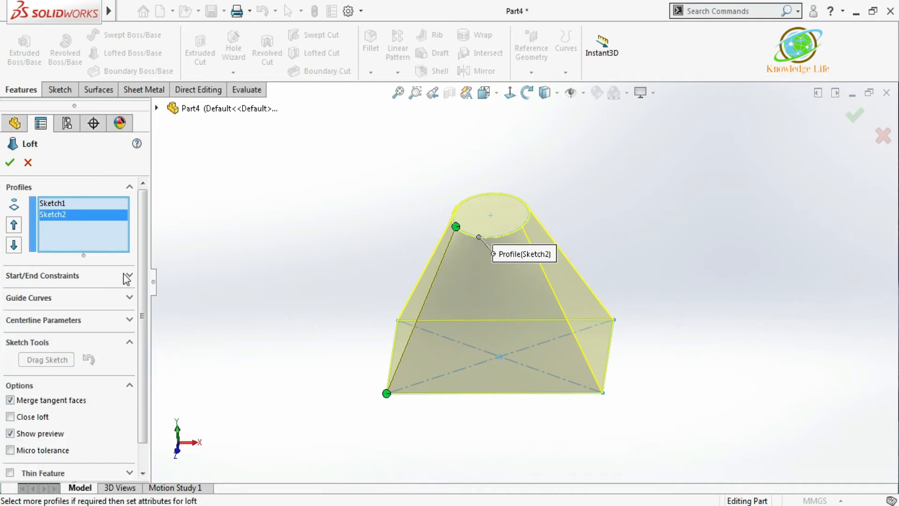
click(129, 276)
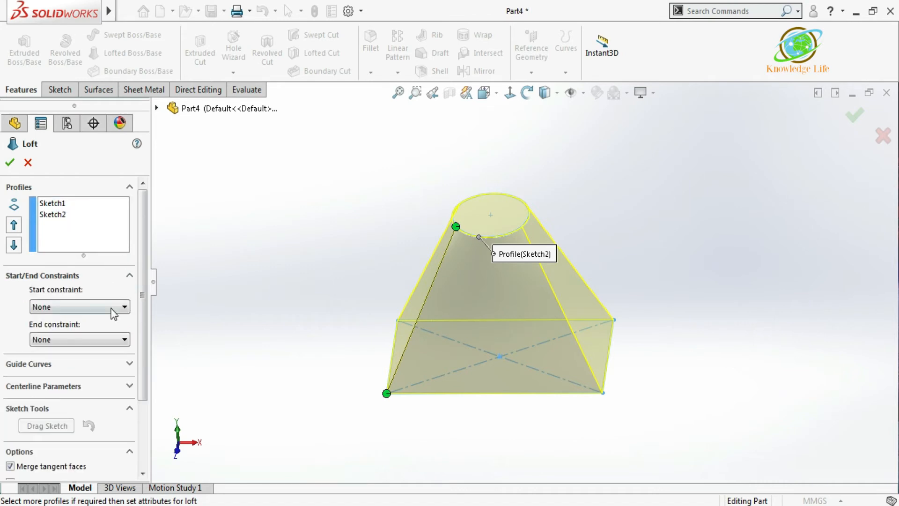
click(113, 309)
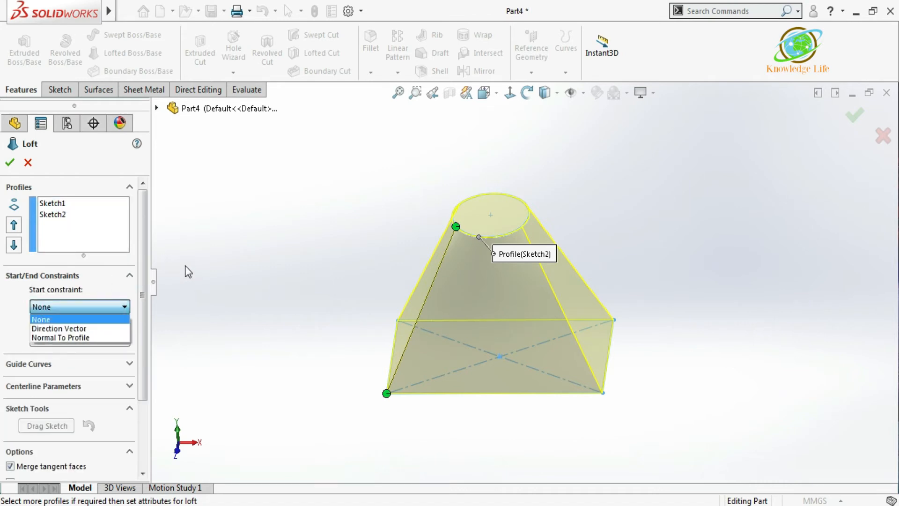
click(171, 274)
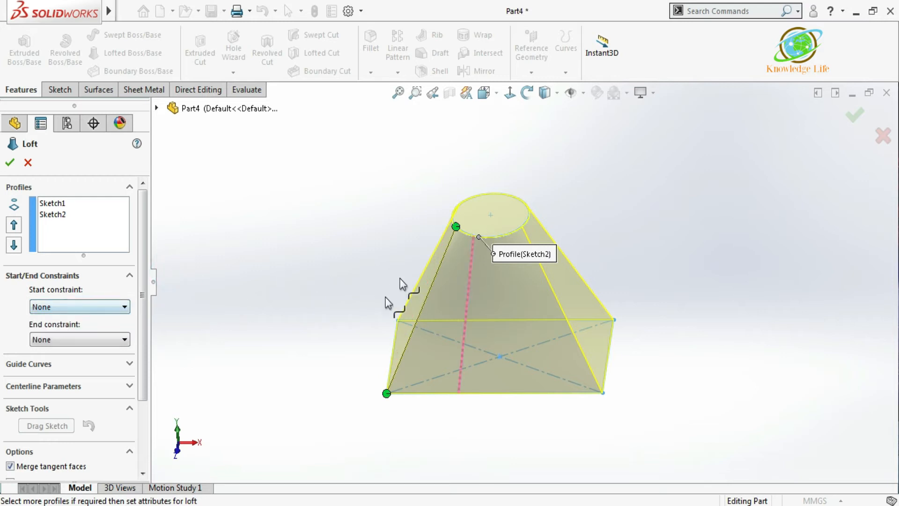
scroll(536, 274, down, 2)
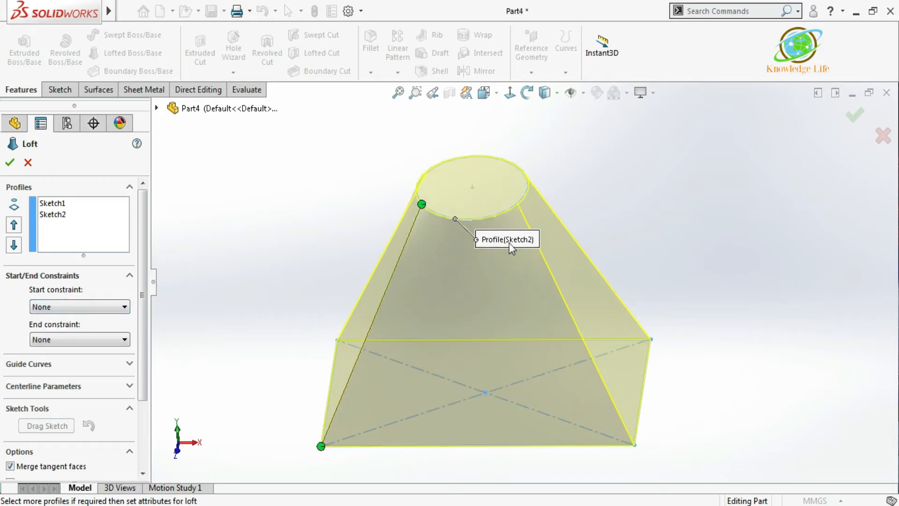
click(114, 307)
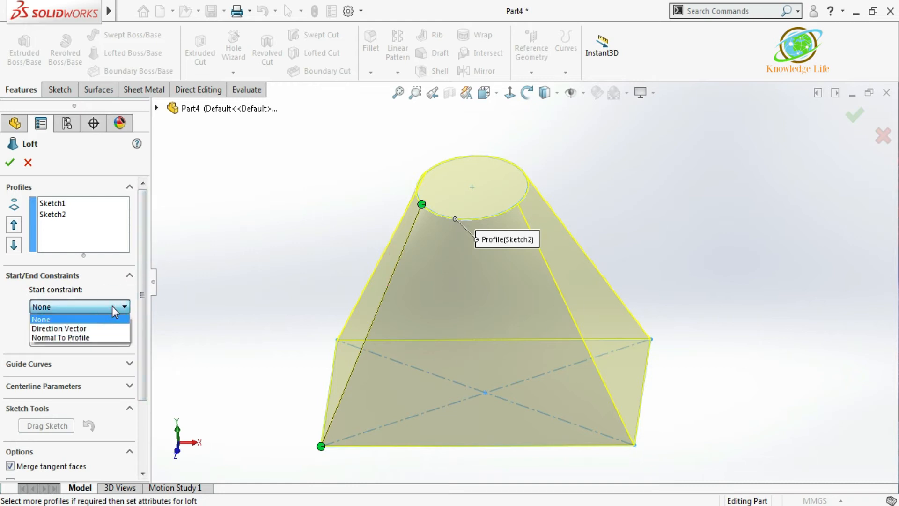
click(100, 335)
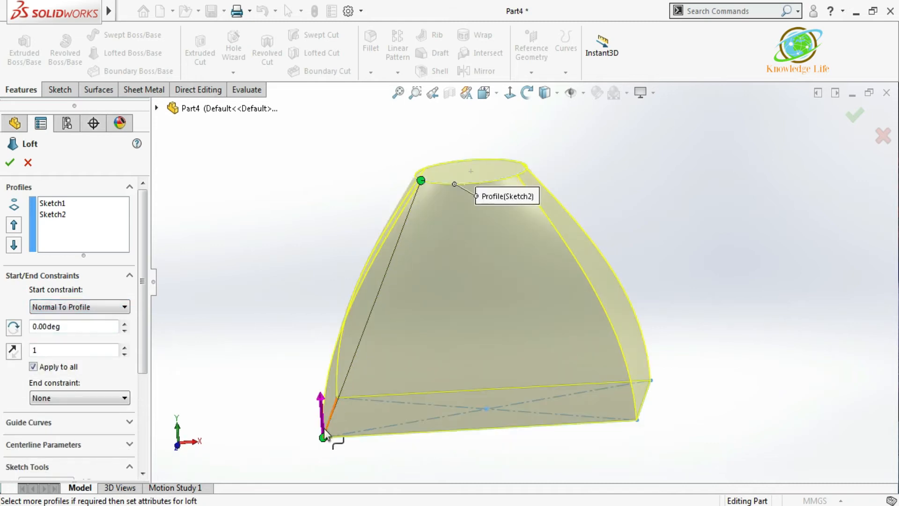
middle_drag(360, 339, 356, 399)
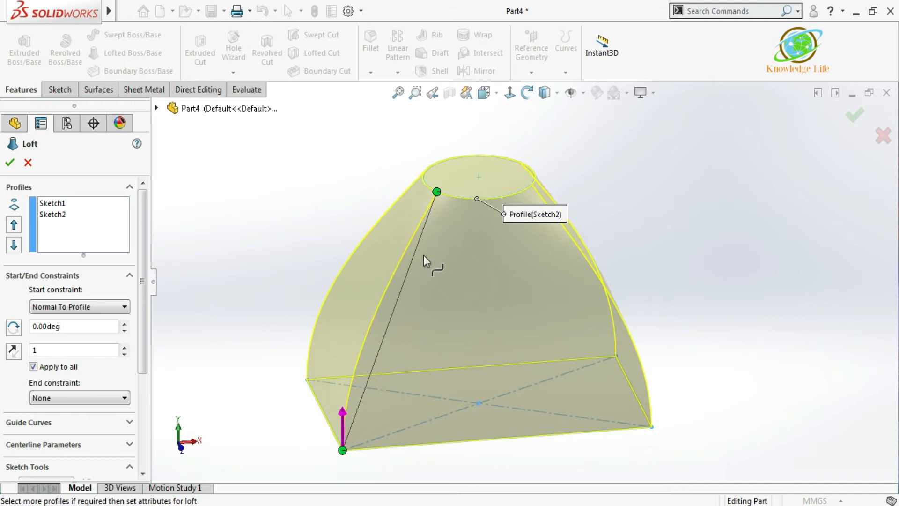
Set the loft's end constraint at the circle profile to Normal To Profile
click(100, 398)
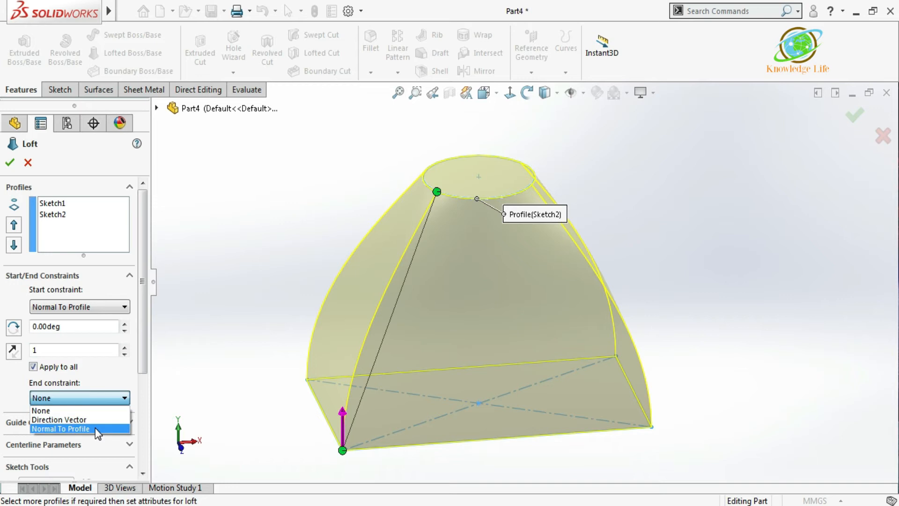
click(95, 429)
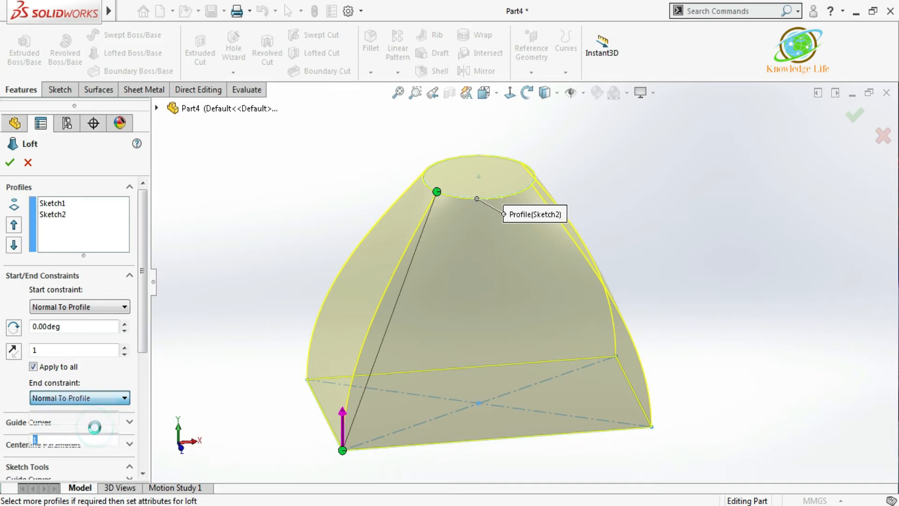
middle_drag(432, 294, 408, 305)
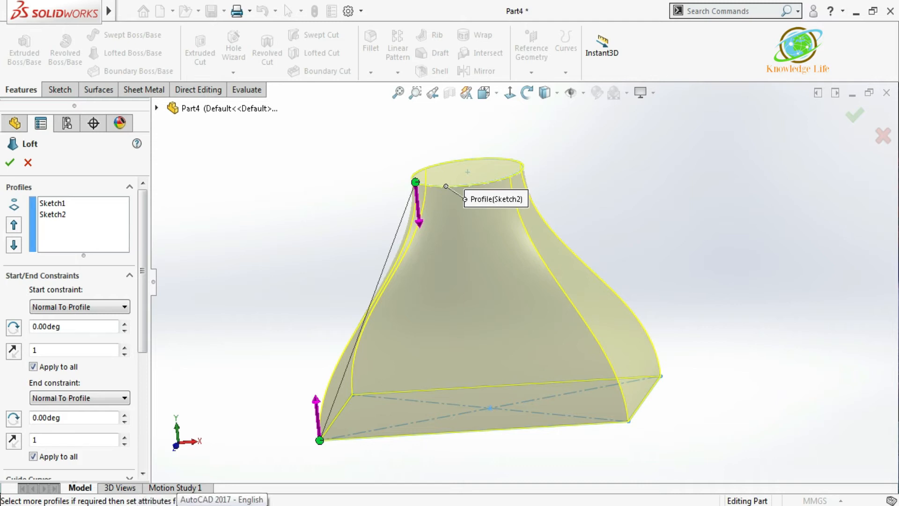
middle_drag(433, 267, 453, 303)
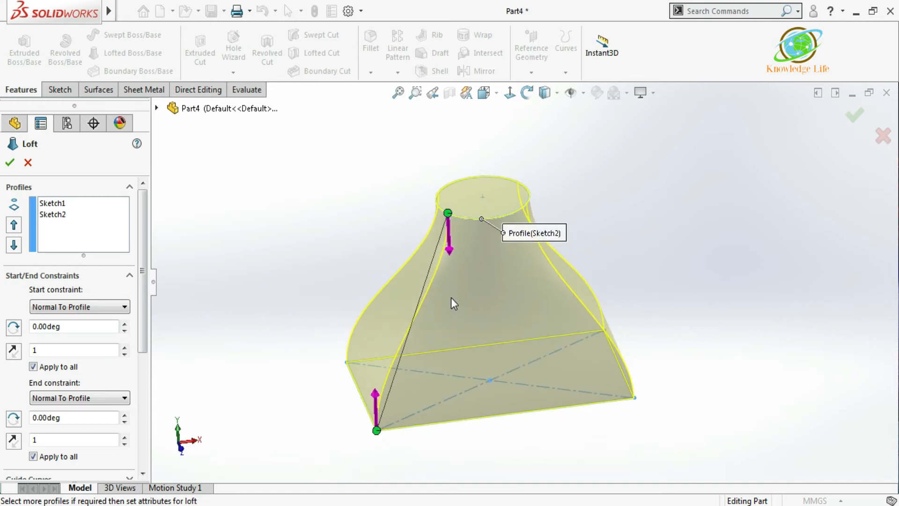
Accept the loft with both Normal To Profile constraints and undo it, leaving only the rectangle and circle sketches
click(9, 165)
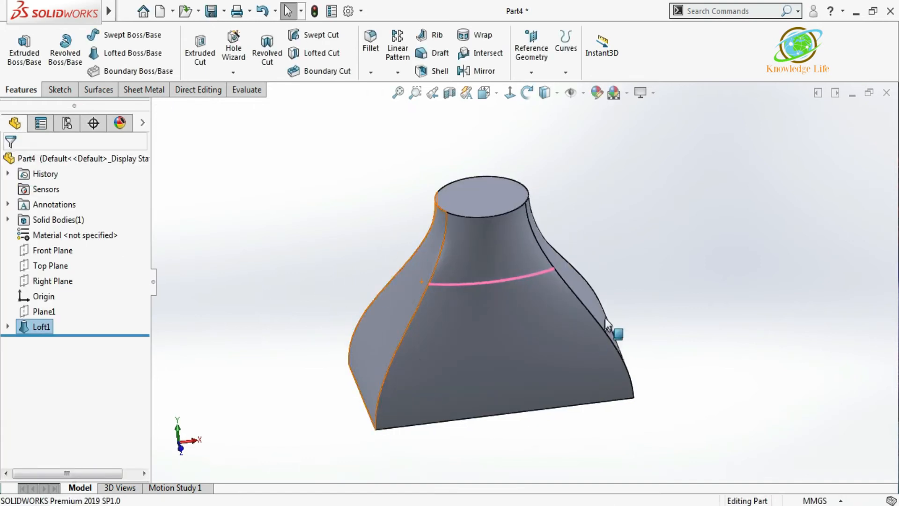
scroll(606, 318, up, 1)
key(ctrl+z)
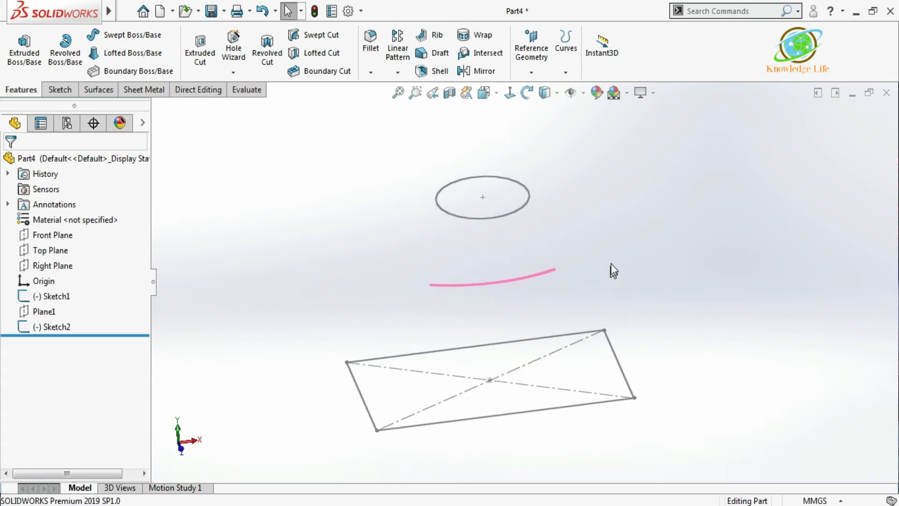
Sketch a four-point spline on the Front Plane, bulging outward from the rectangle's left short edge up to the circle's left side
click(47, 235)
click(62, 214)
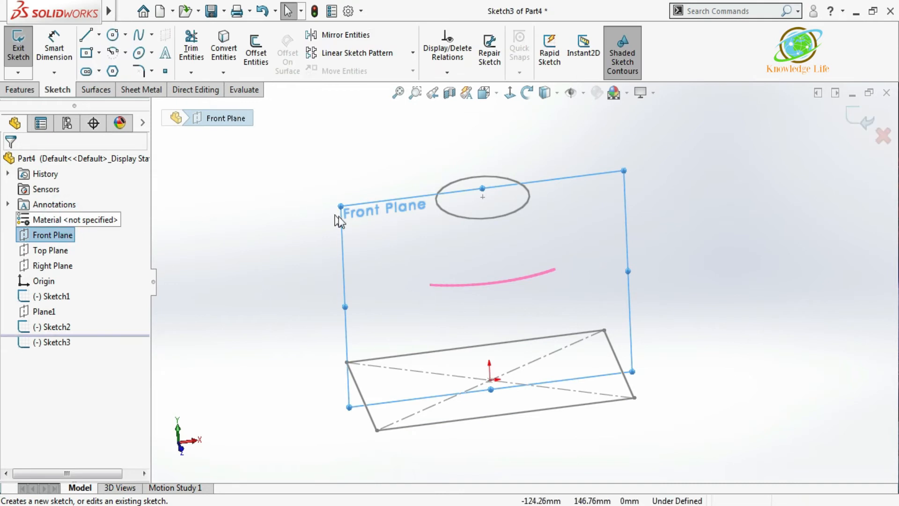
click(510, 92)
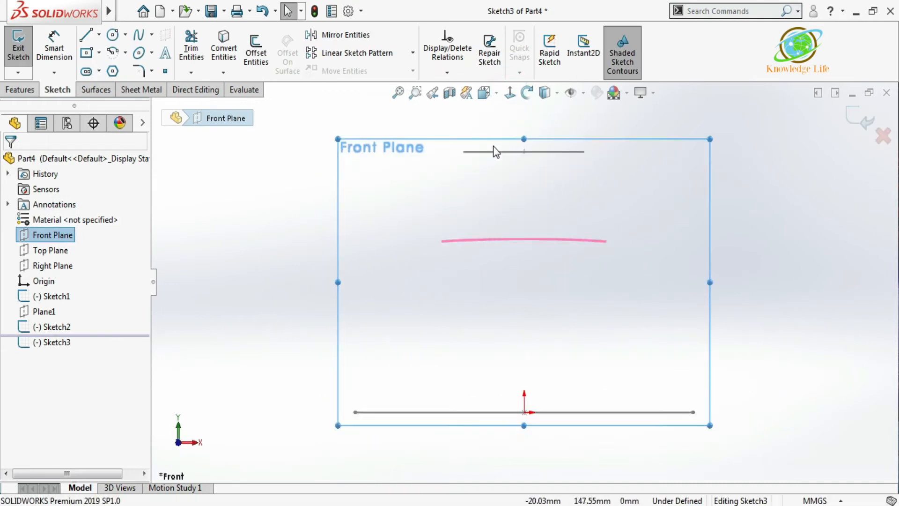
click(699, 197)
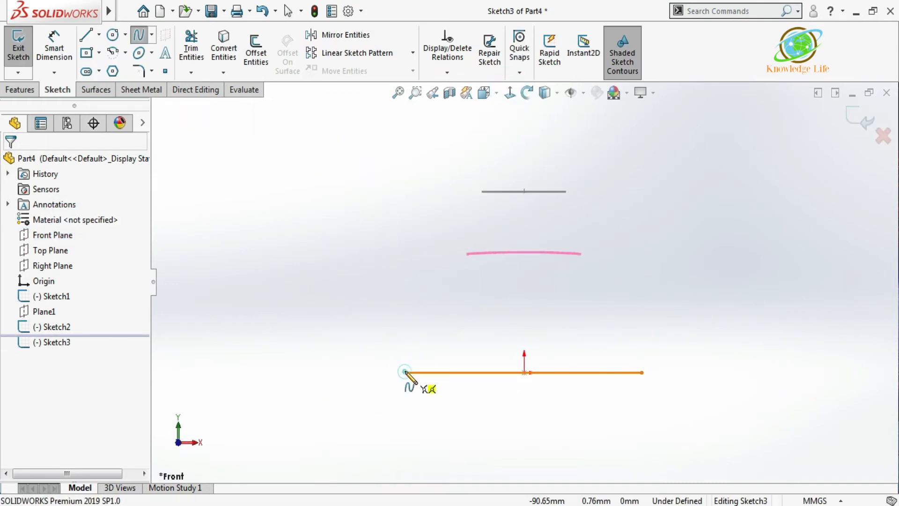
click(407, 373)
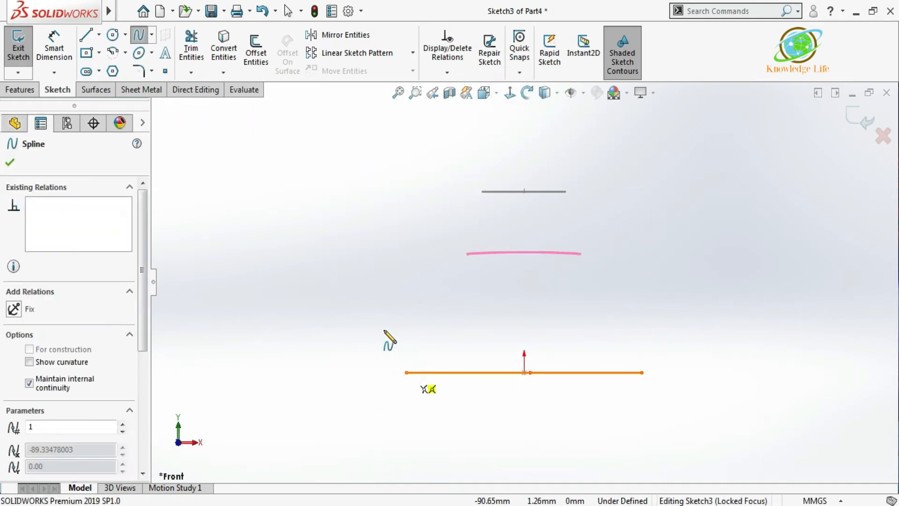
click(369, 295)
click(402, 206)
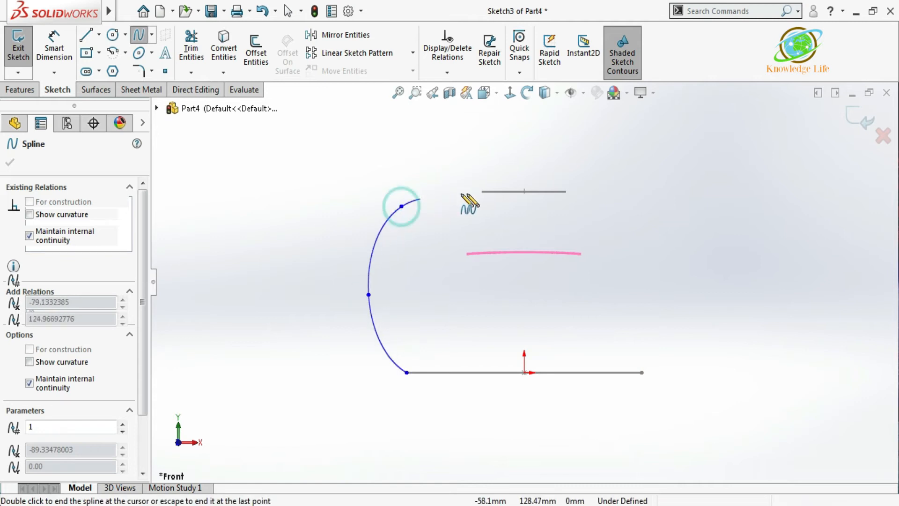
double_click(482, 192)
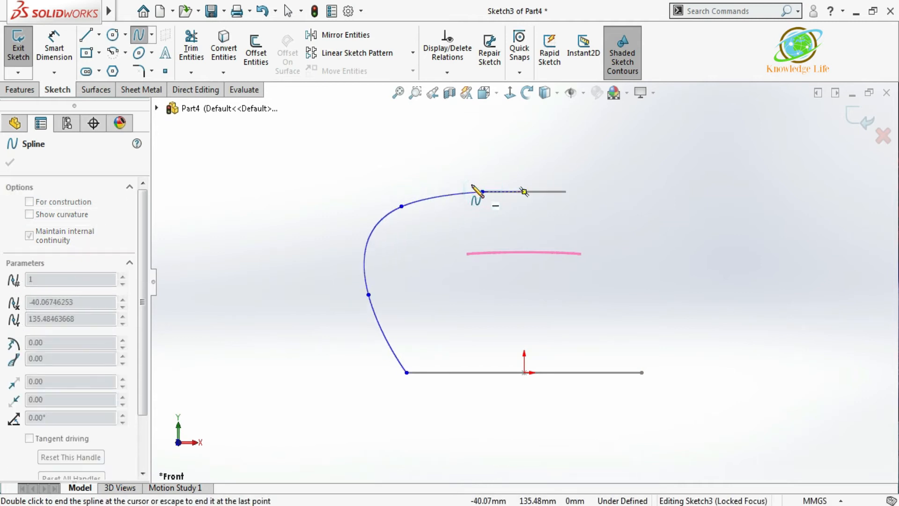
Reshape the left spline by moving its two interior points lower for a smoother outward bulge
scroll(470, 192, down, 1)
drag(392, 218, 390, 253)
drag(353, 322, 355, 374)
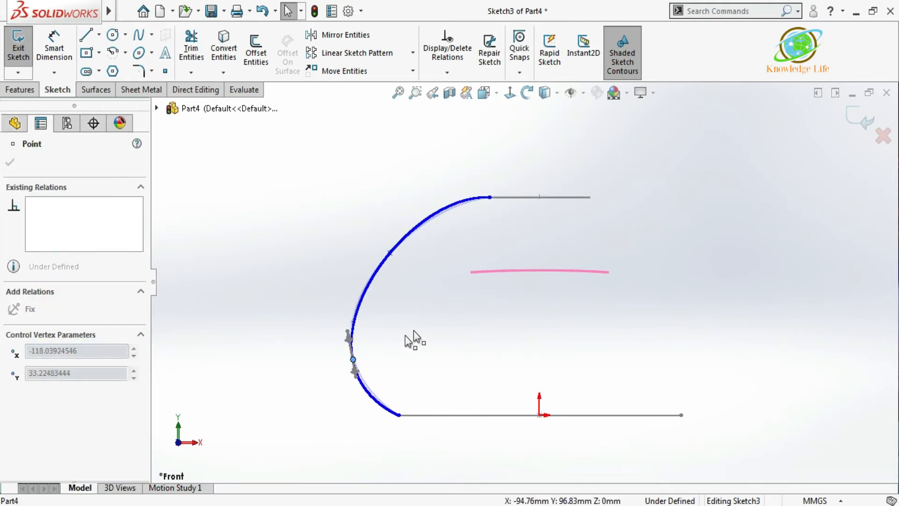
click(423, 325)
Add a Pierce relation between the left spline's upper endpoint and the circle
mouse_move(458, 240)
middle_down()
mouse_move(431, 317)
mouse_move(496, 226)
middle_up()
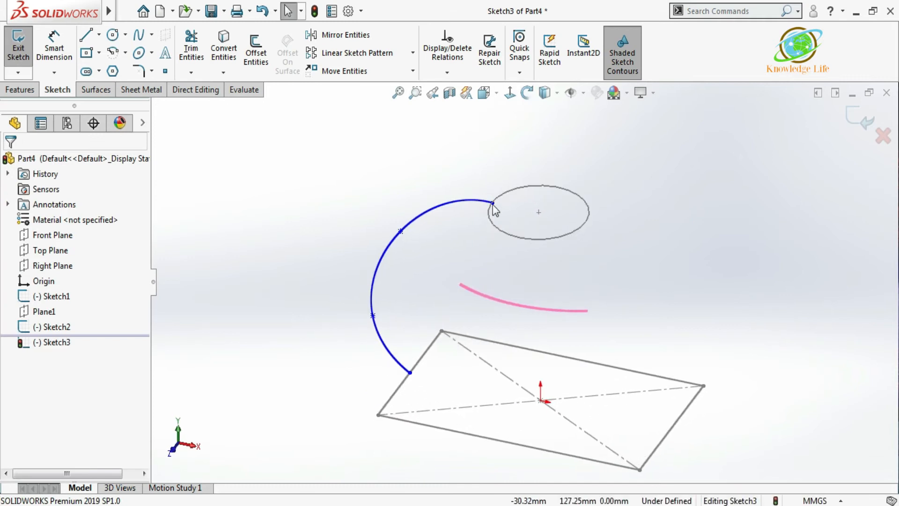
click(492, 203)
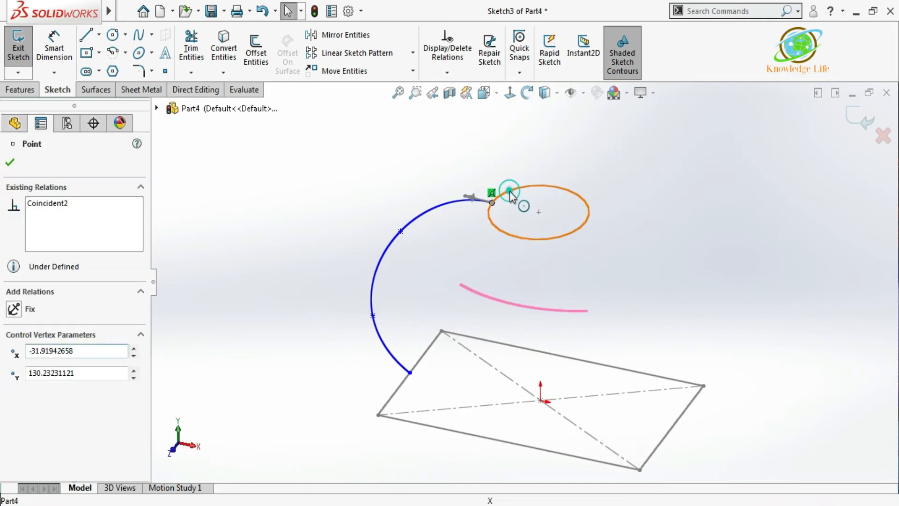
ctrl+click(511, 192)
click(14, 437)
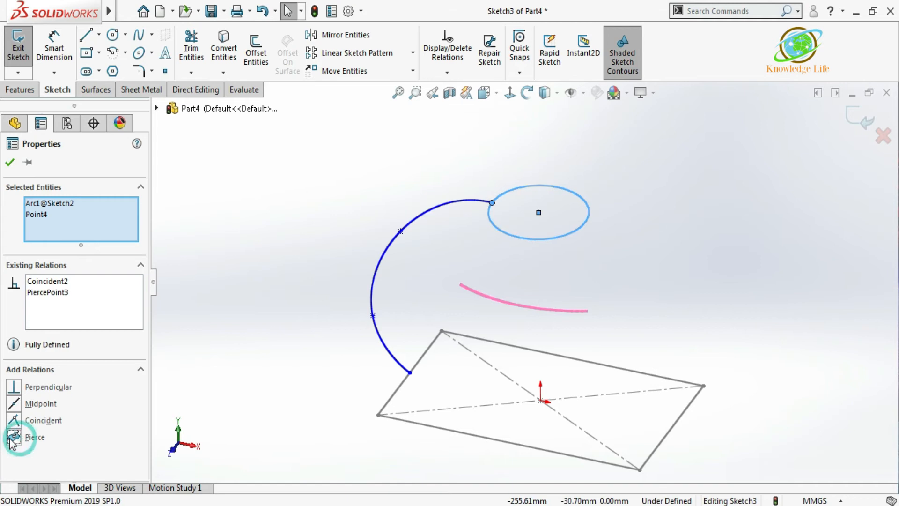
click(7, 164)
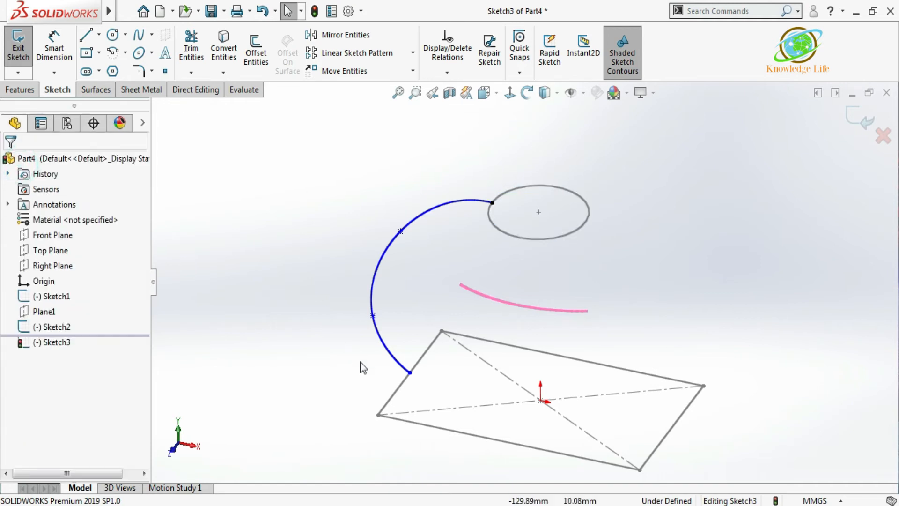
Add a Pierce relation between the left spline's lower endpoint and the rectangle's left short edge, and exit the sketch
click(409, 372)
ctrl+click(427, 352)
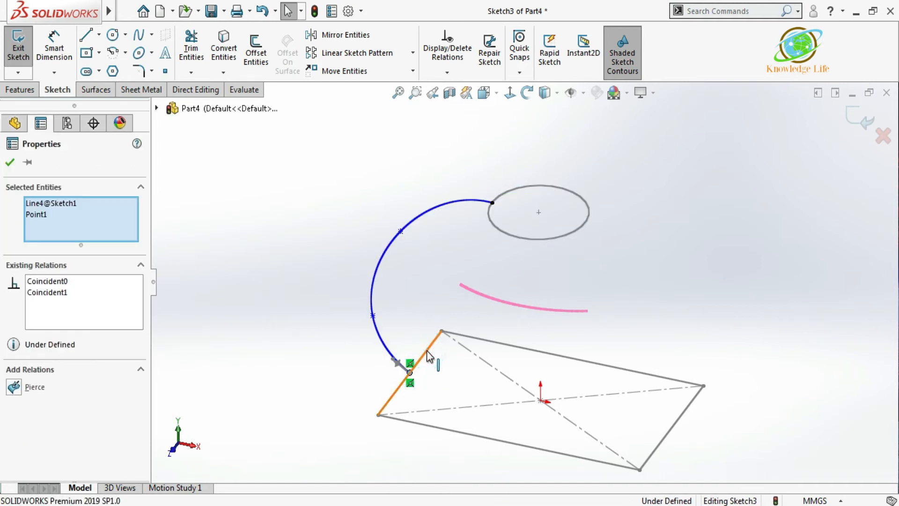
click(15, 387)
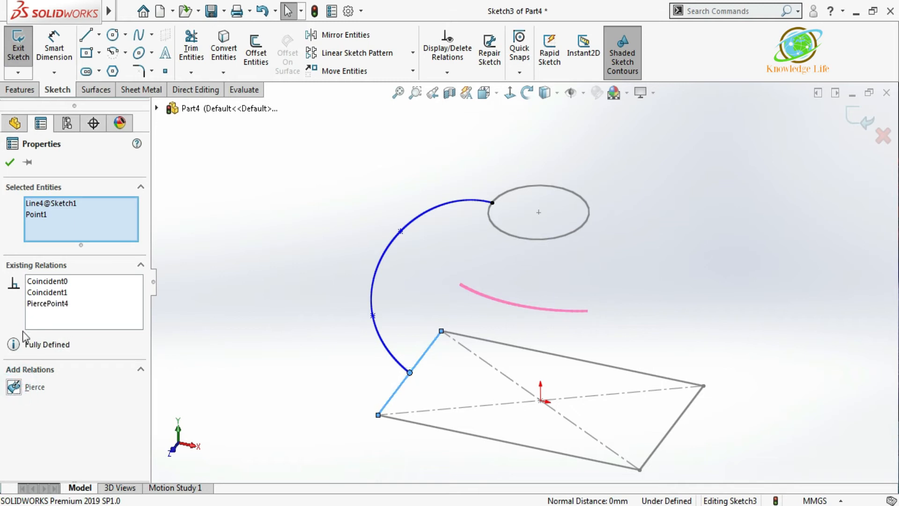
click(13, 163)
scroll(360, 182, up, 2)
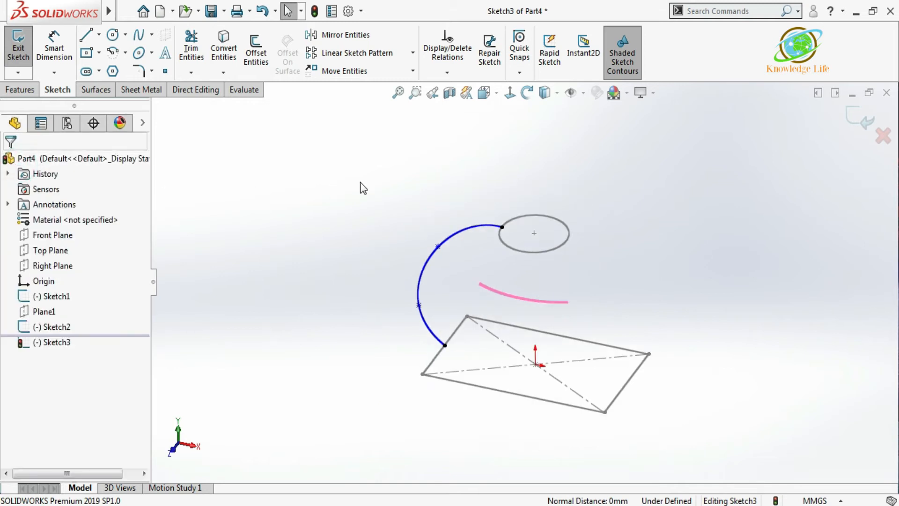
mouse_move(601, 240)
middle_down()
mouse_move(634, 210)
mouse_move(608, 197)
mouse_move(609, 221)
middle_up()
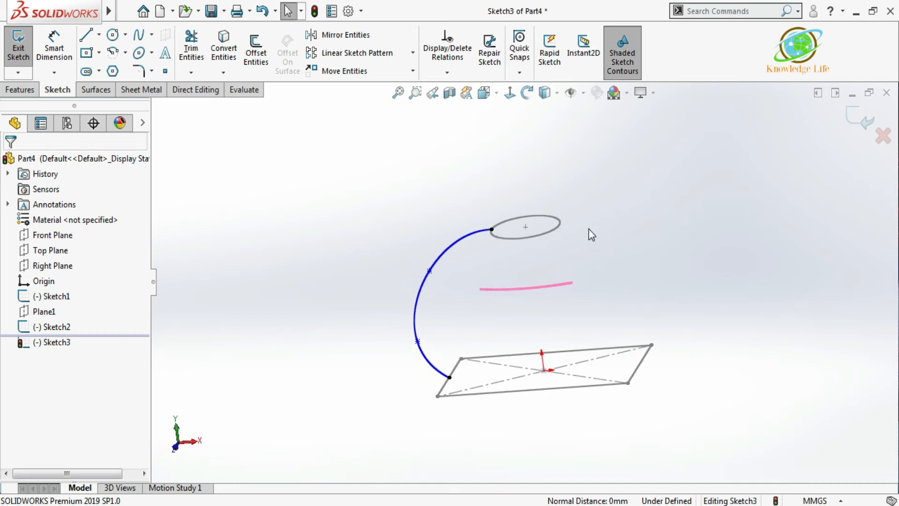
click(860, 124)
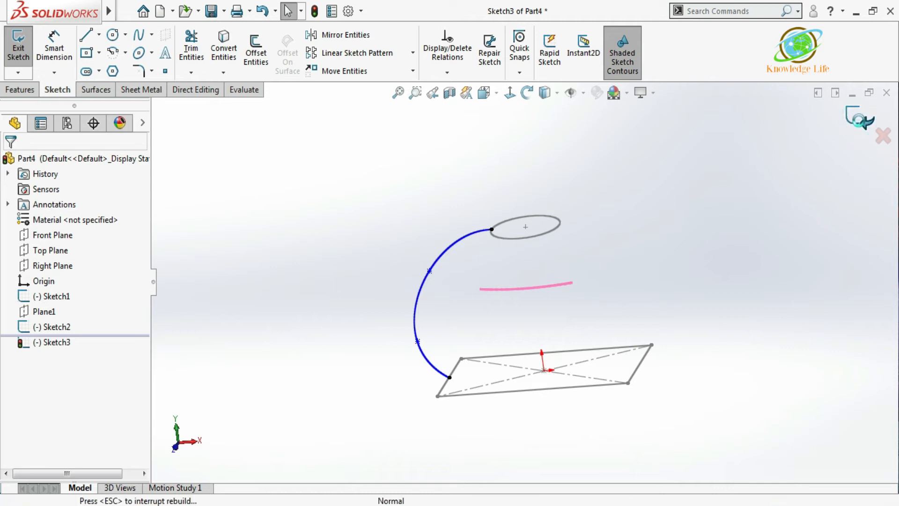
click(669, 194)
mouse_move(654, 210)
middle_down()
mouse_move(679, 225)
mouse_move(660, 181)
mouse_move(664, 210)
mouse_move(655, 202)
middle_up()
key(Escape)
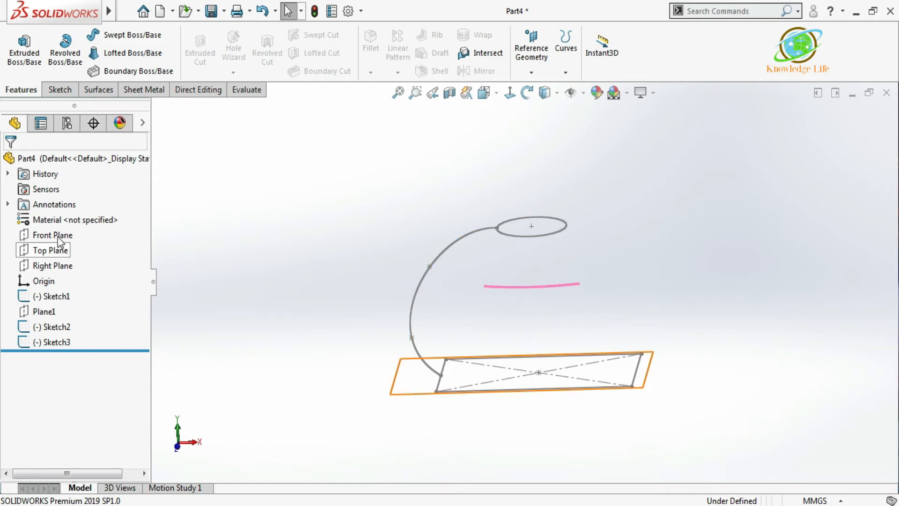
Sketch a four-point S-shaped spline in a new Front Plane sketch, from the circle's right side to the rectangle's right short edge
click(60, 236)
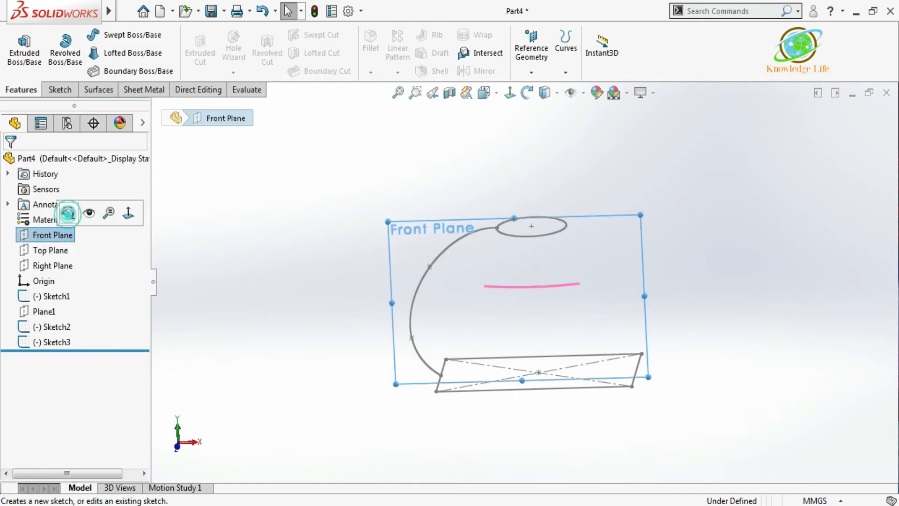
click(66, 211)
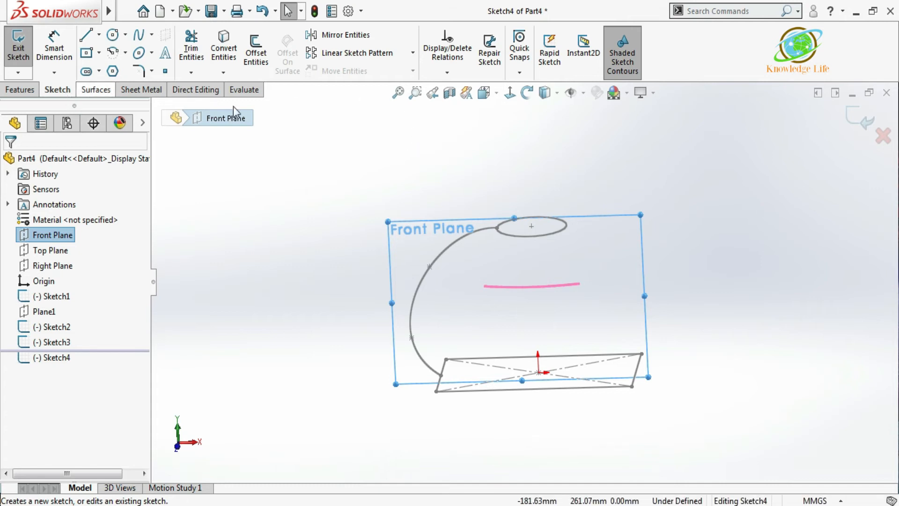
click(511, 94)
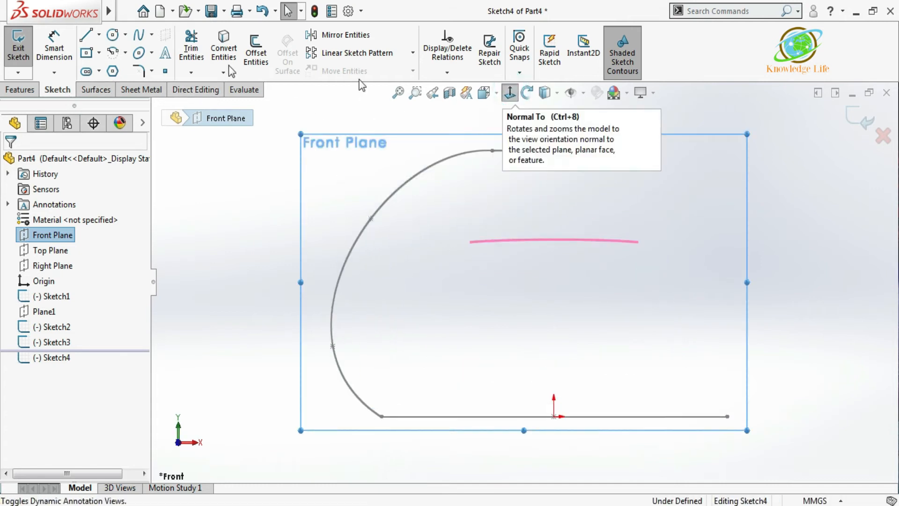
click(138, 37)
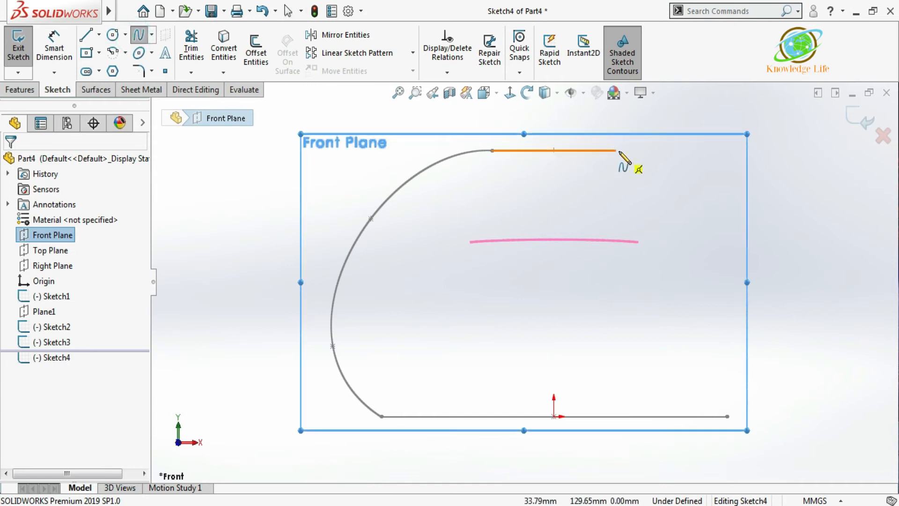
click(616, 150)
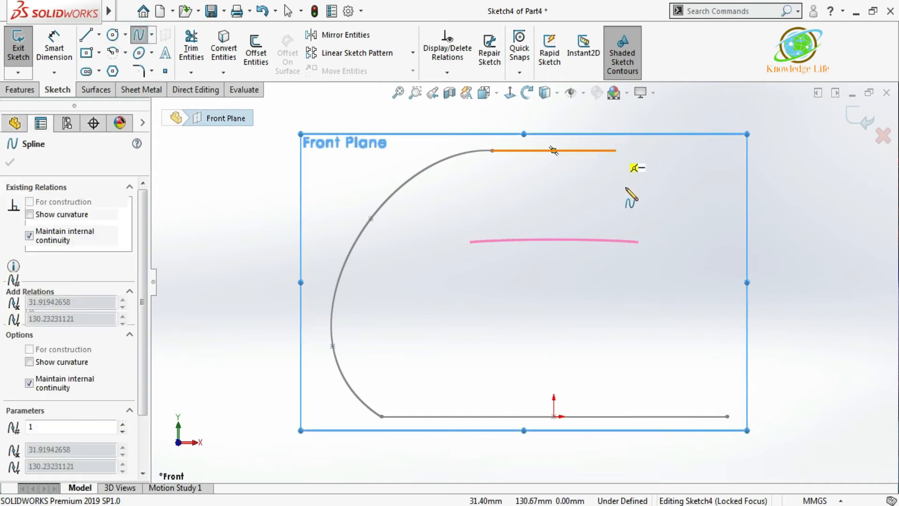
click(640, 225)
click(699, 303)
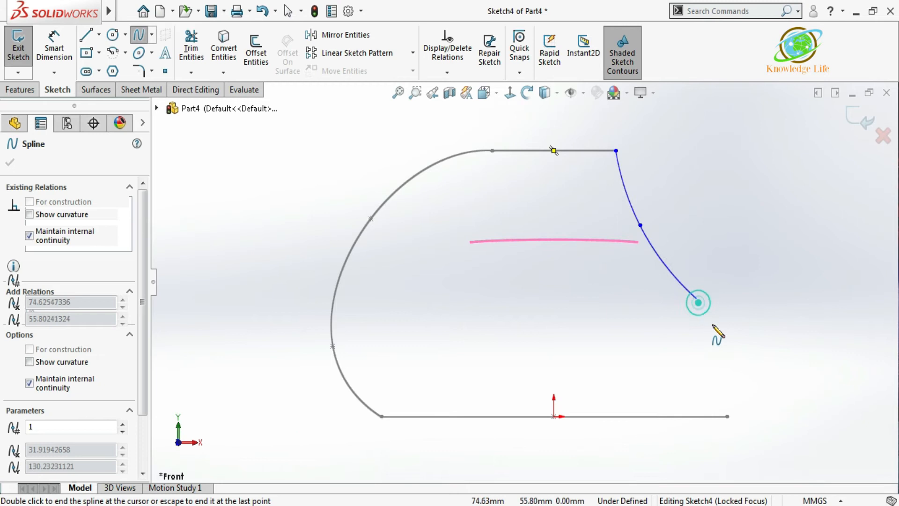
click(729, 417)
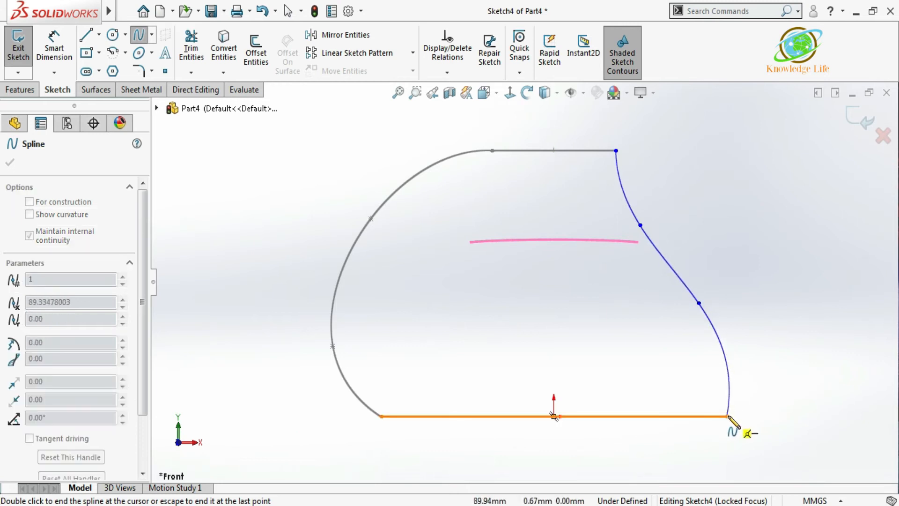
key(Escape)
Add a Pierce relation between the right spline's upper endpoint and the circle
middle_drag(735, 203, 684, 224)
click(568, 182)
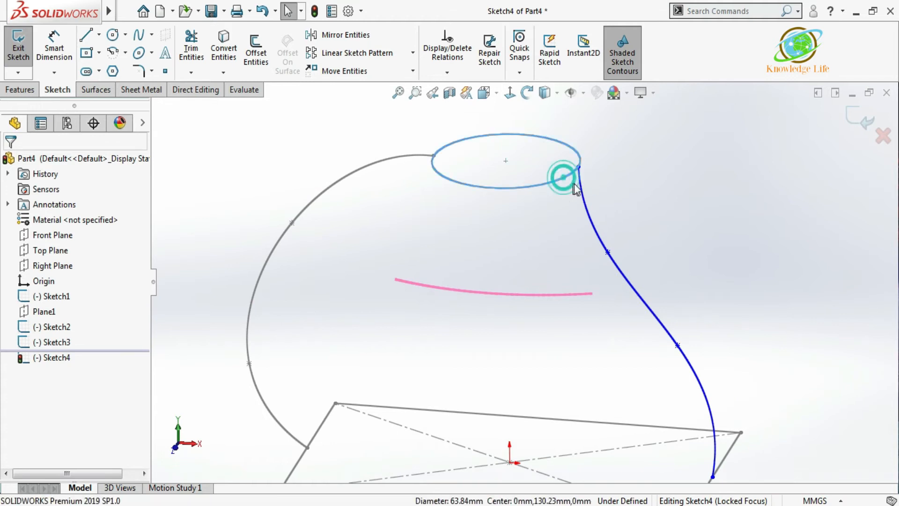
ctrl+click(579, 167)
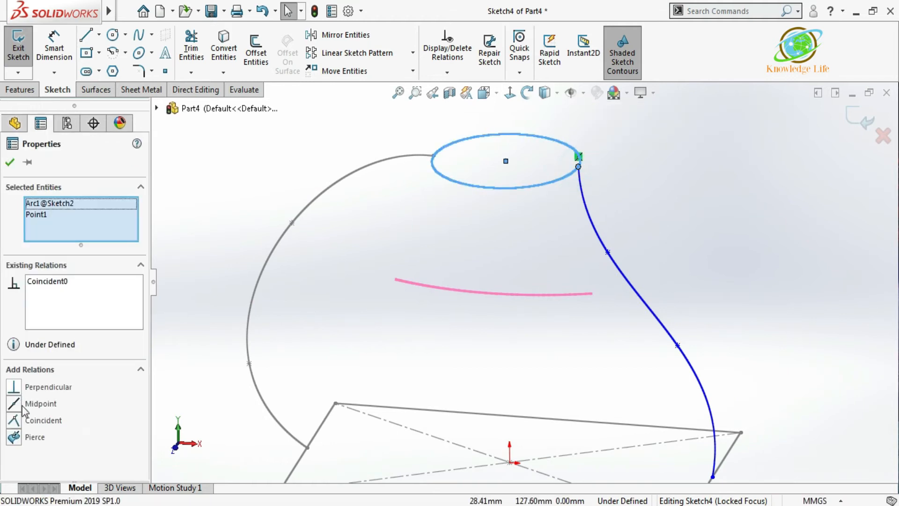
click(14, 440)
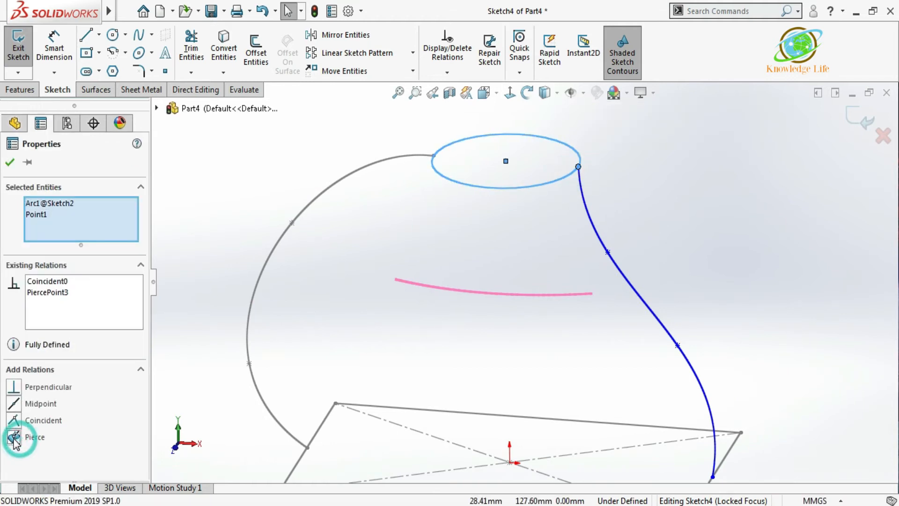
click(10, 163)
Pull the tangent handle at the right spline's lower endpoint toward the rectangle's far right corner
key(f)
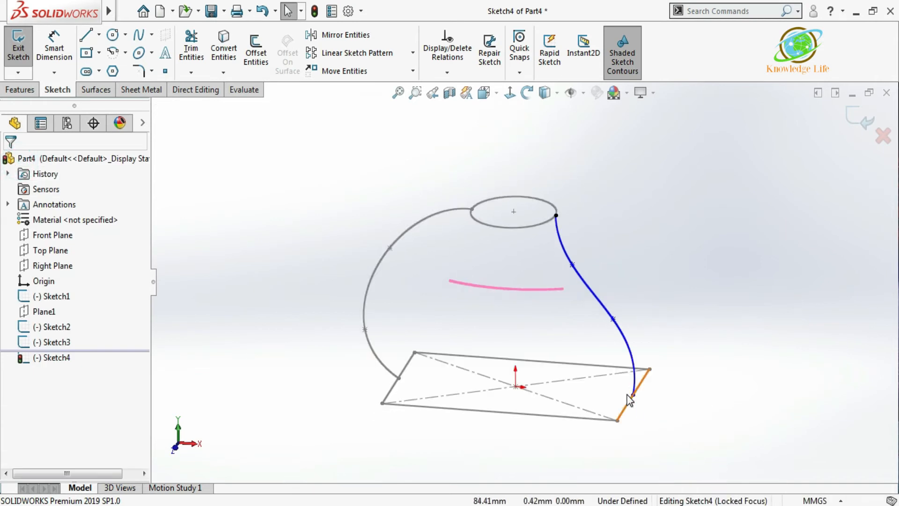
drag(630, 401, 644, 373)
click(753, 434)
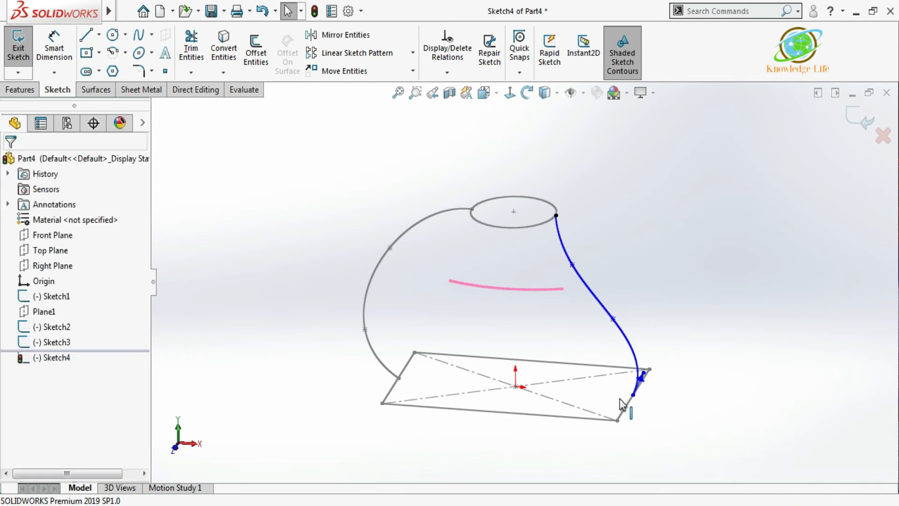
Add a Pierce relation between the right spline's lower endpoint and the rectangle's right short edge
scroll(622, 404, down, 3)
click(621, 360)
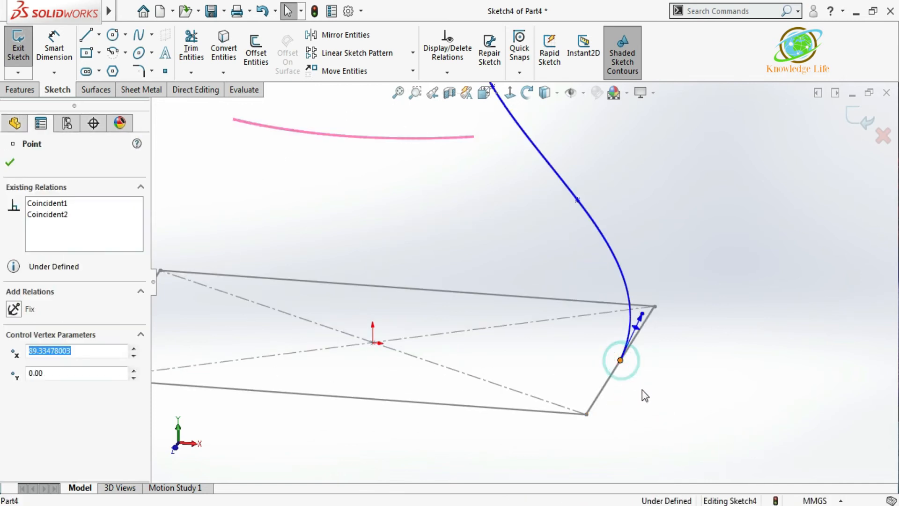
ctrl+click(605, 387)
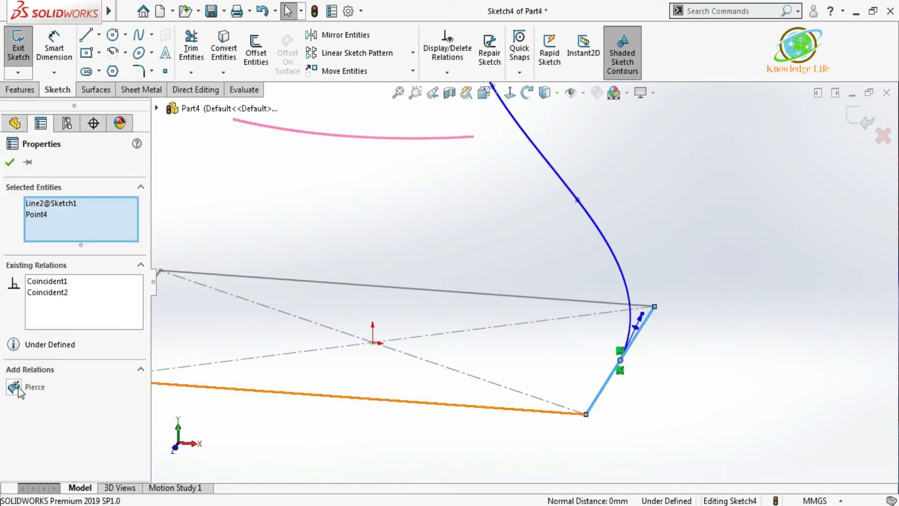
click(17, 386)
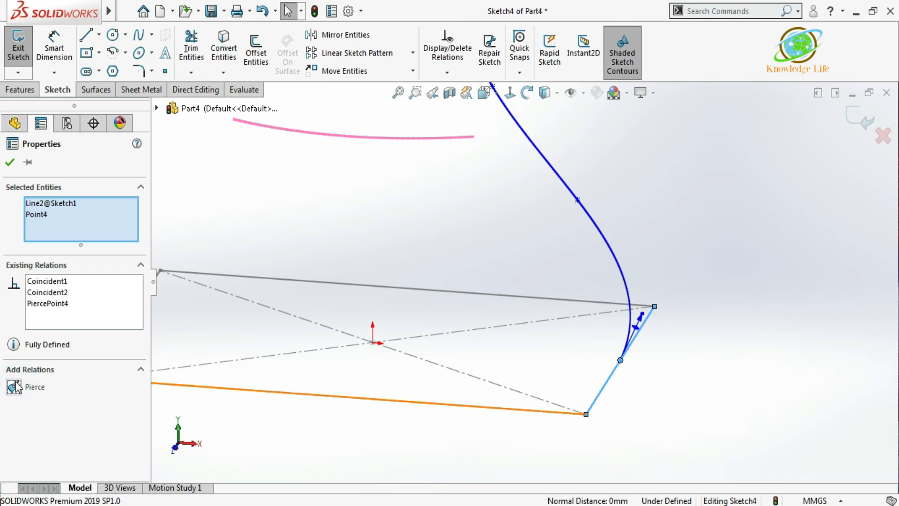
click(10, 162)
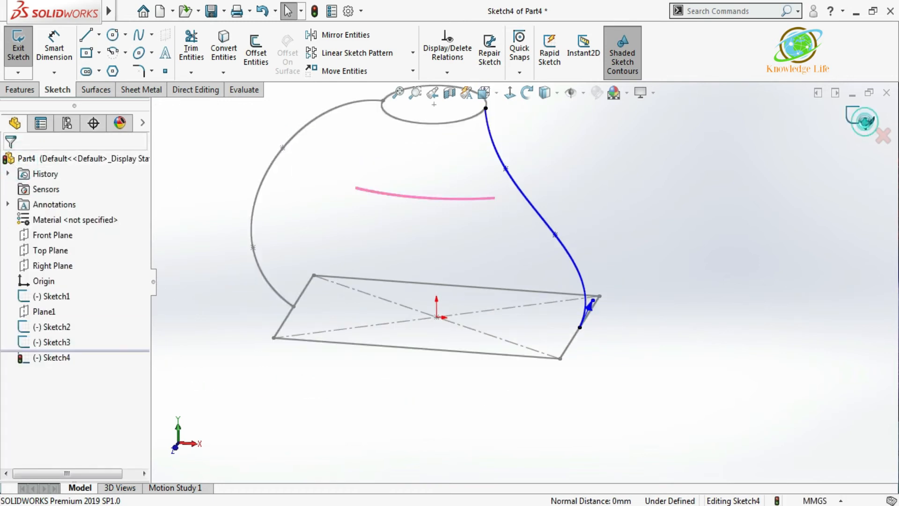
Finish the right spline sketch and start a Loft with the rectangle and the circle as profiles
click(866, 122)
click(665, 177)
mouse_move(666, 177)
middle_down()
mouse_move(554, 162)
mouse_move(532, 197)
mouse_move(573, 195)
mouse_move(628, 206)
mouse_move(628, 217)
mouse_move(697, 155)
mouse_move(688, 222)
mouse_move(649, 153)
middle_up()
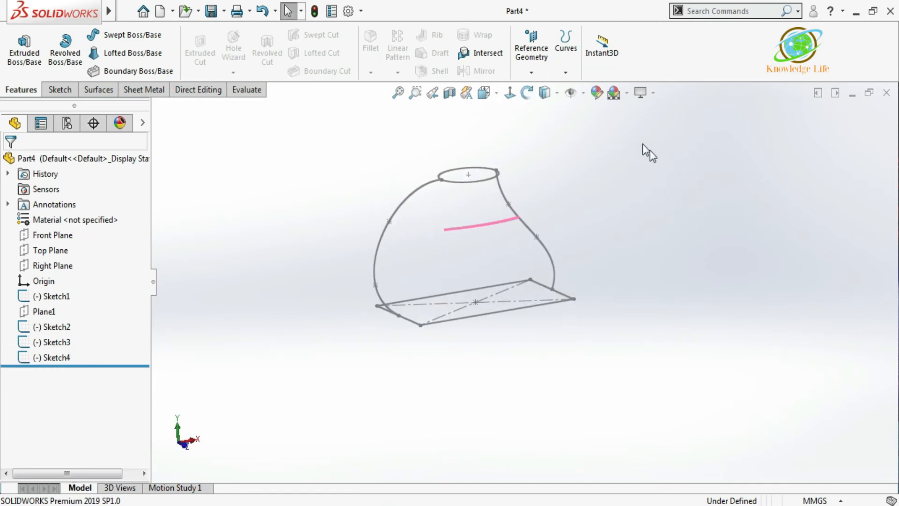
click(149, 55)
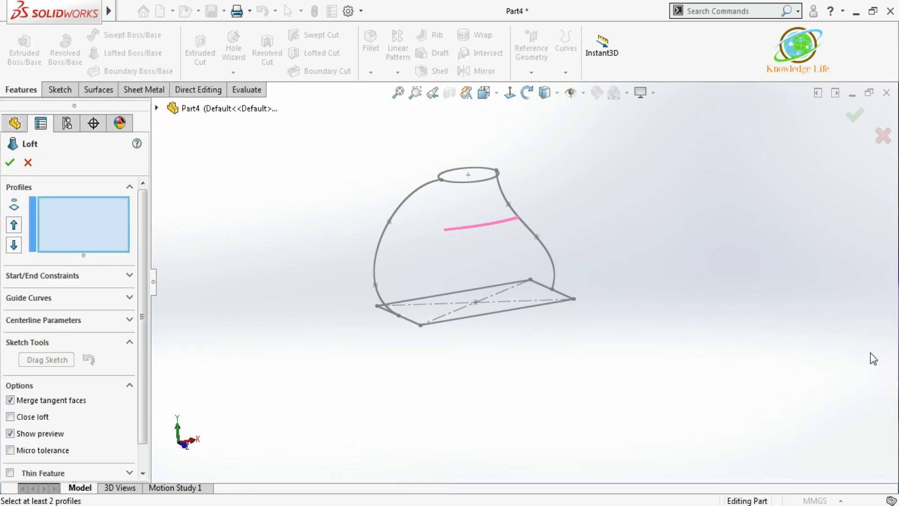
click(495, 311)
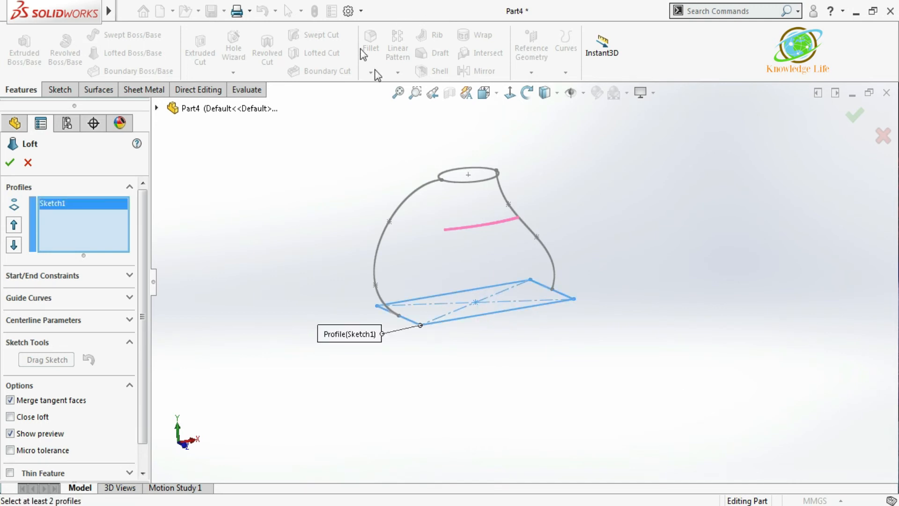
middle_drag(477, 202, 484, 205)
click(485, 192)
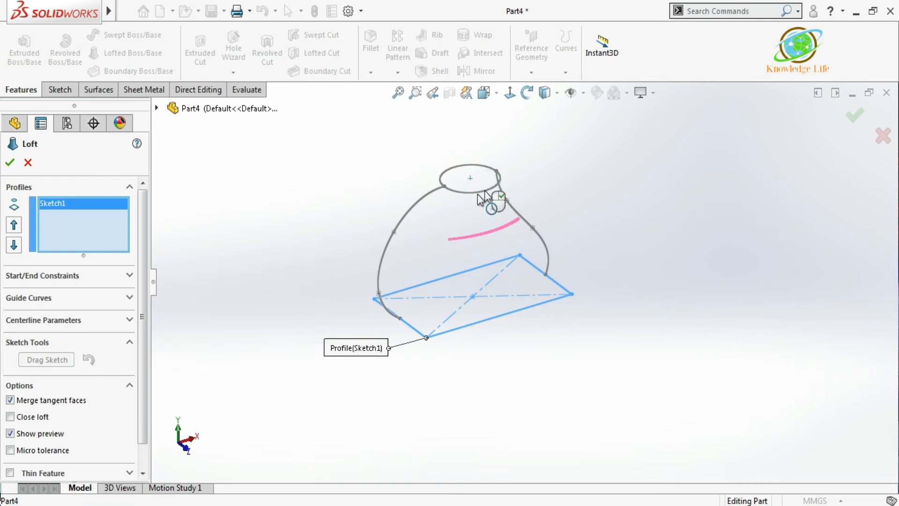
Add the left and right splines as the loft's guide curves and create the lofted solid
click(29, 298)
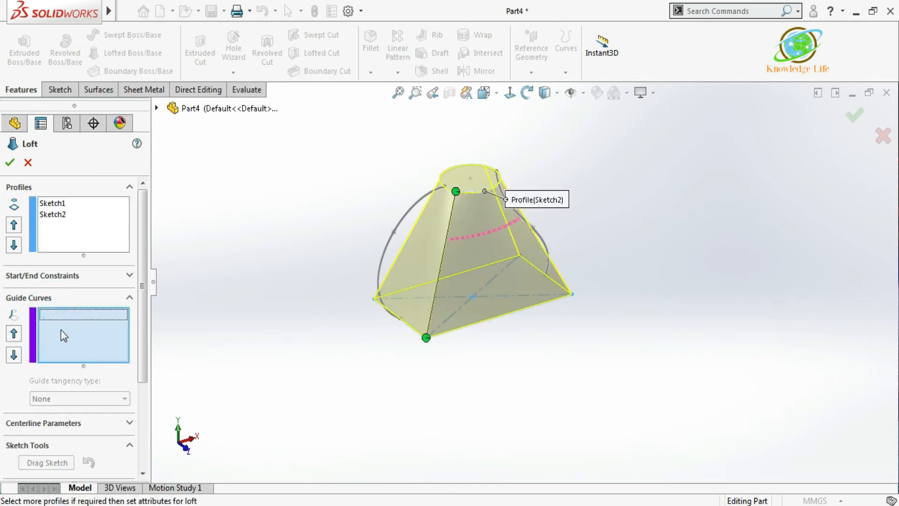
click(394, 229)
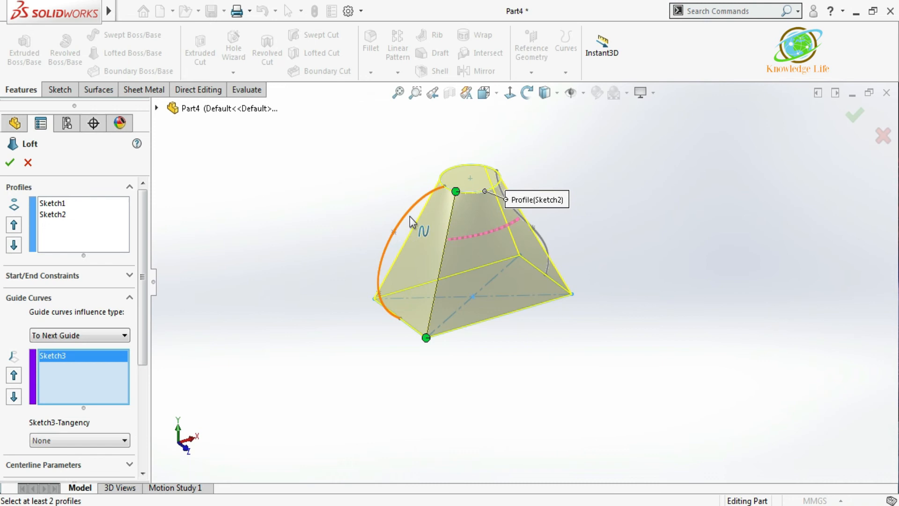
mouse_move(589, 219)
middle_down()
mouse_move(563, 203)
mouse_move(561, 220)
middle_up()
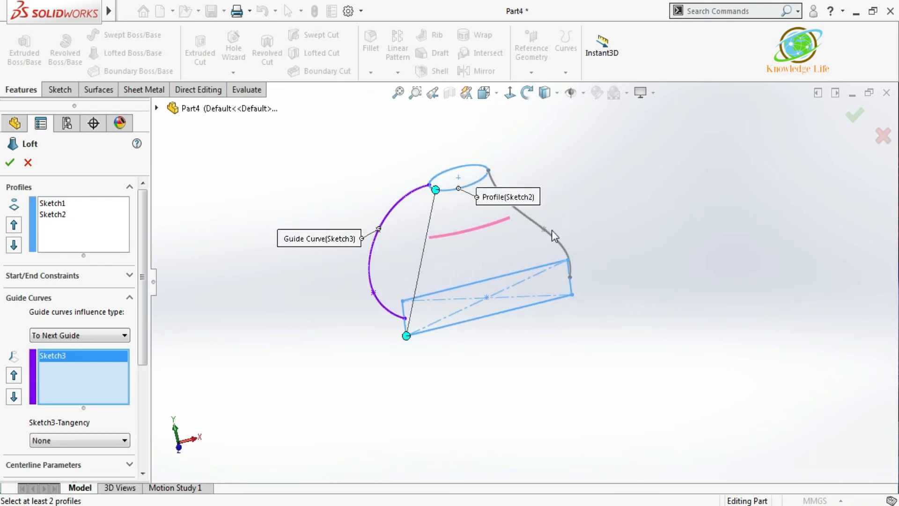
click(552, 235)
mouse_move(584, 206)
middle_down()
mouse_move(531, 169)
mouse_move(512, 241)
mouse_move(571, 193)
middle_up()
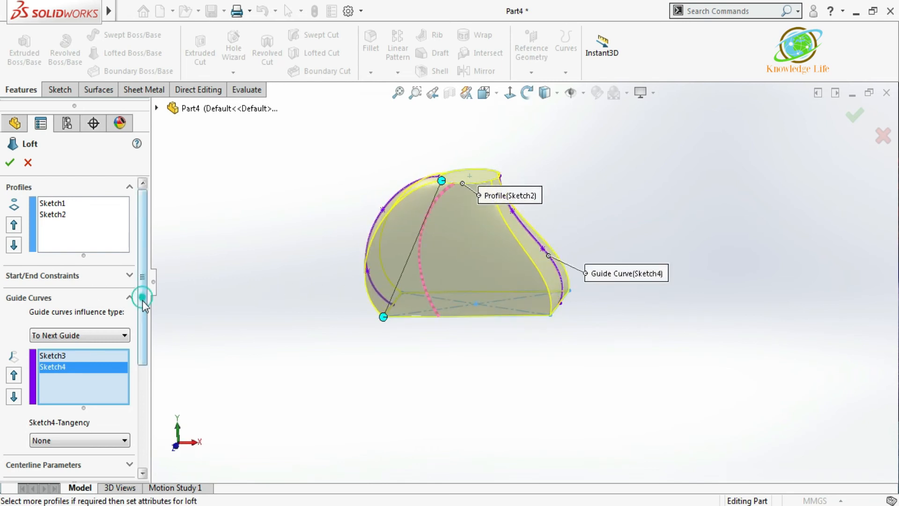
scroll(141, 297, down, 1)
scroll(140, 294, up, 1)
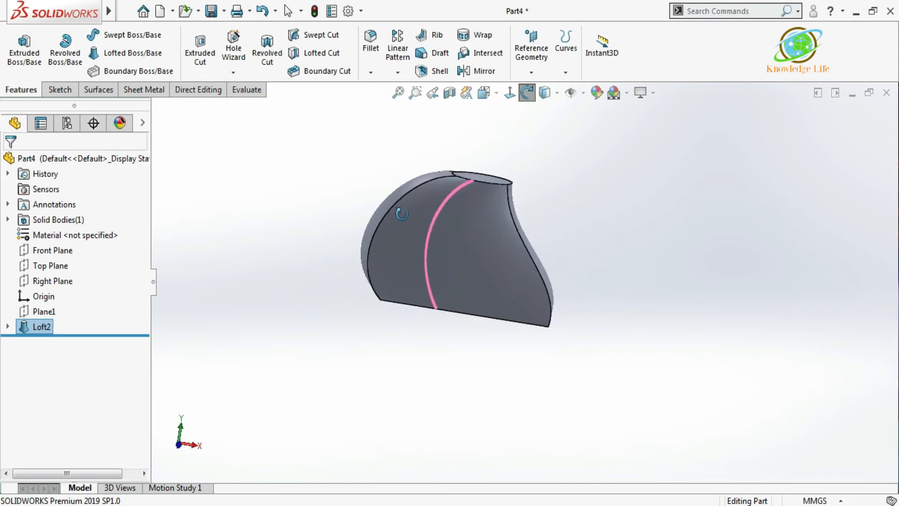
Inspect the guided loft, and undo it along with both guide curve sketches
middle_drag(397, 211, 404, 250)
scroll(449, 194, down, 2)
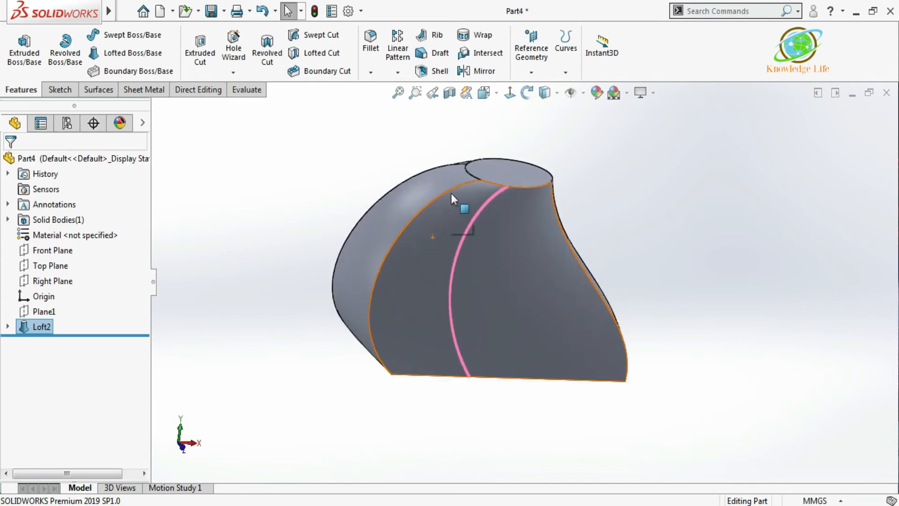
scroll(459, 184, up, 2)
mouse_move(531, 271)
middle_down()
mouse_move(506, 241)
mouse_move(488, 237)
middle_up()
key(ctrl+z)
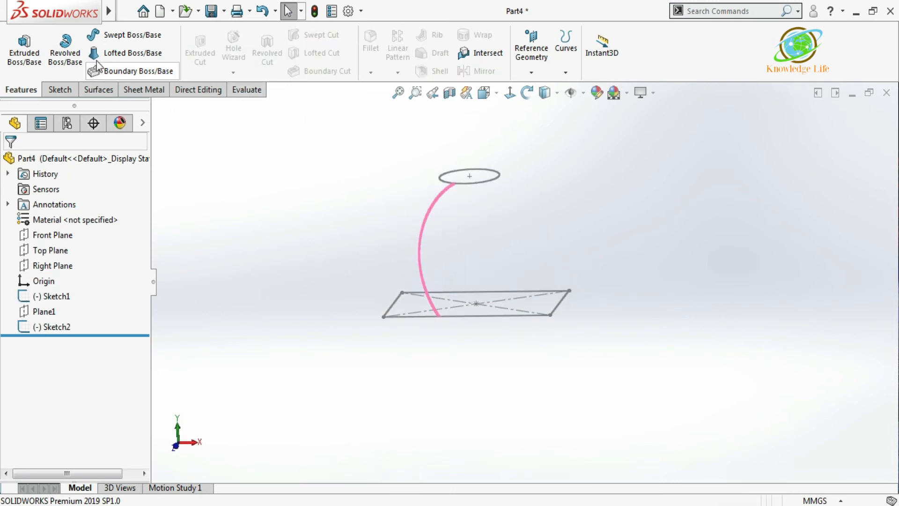
click(103, 54)
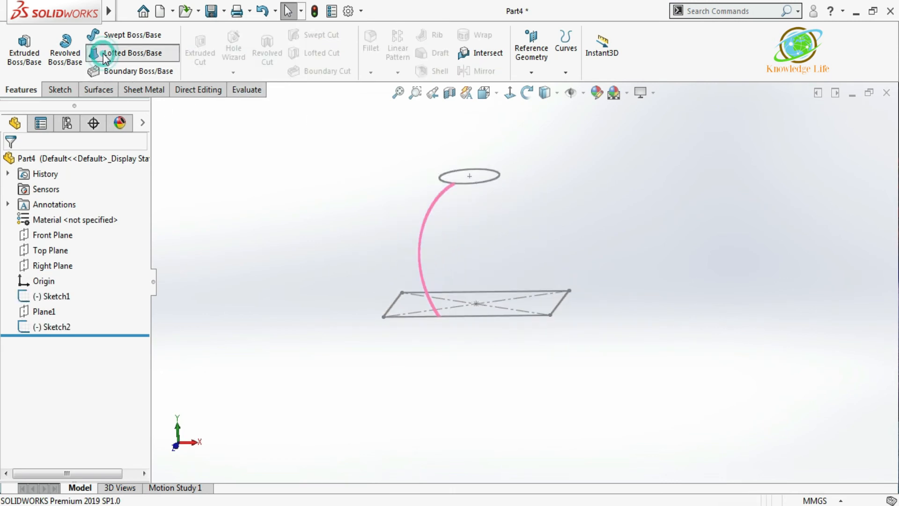
click(468, 183)
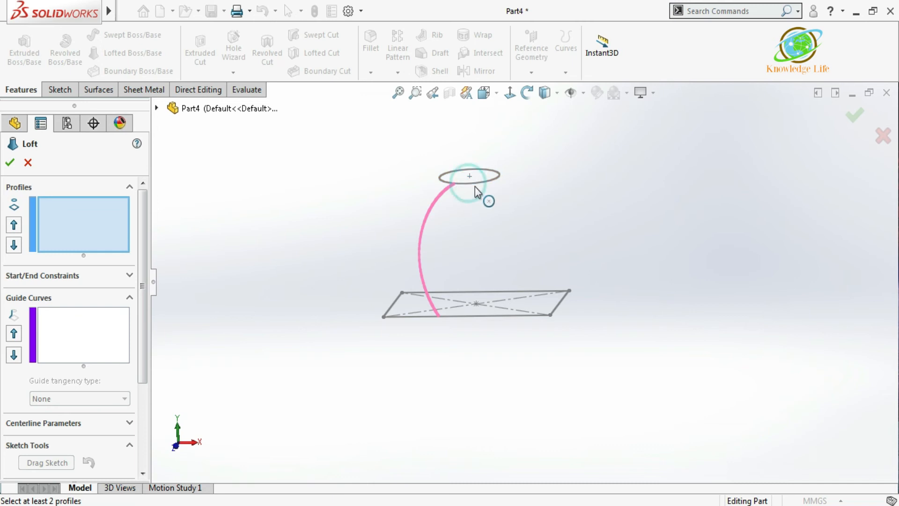
click(521, 293)
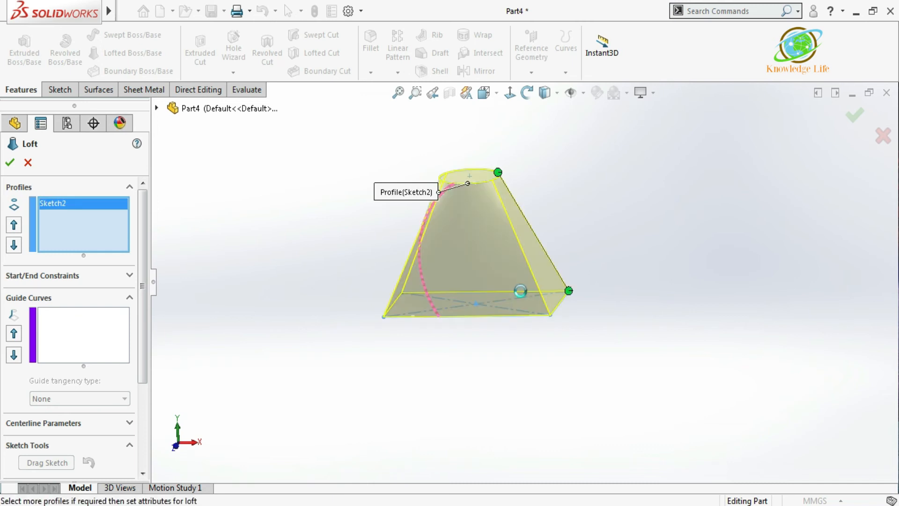
click(86, 275)
click(101, 306)
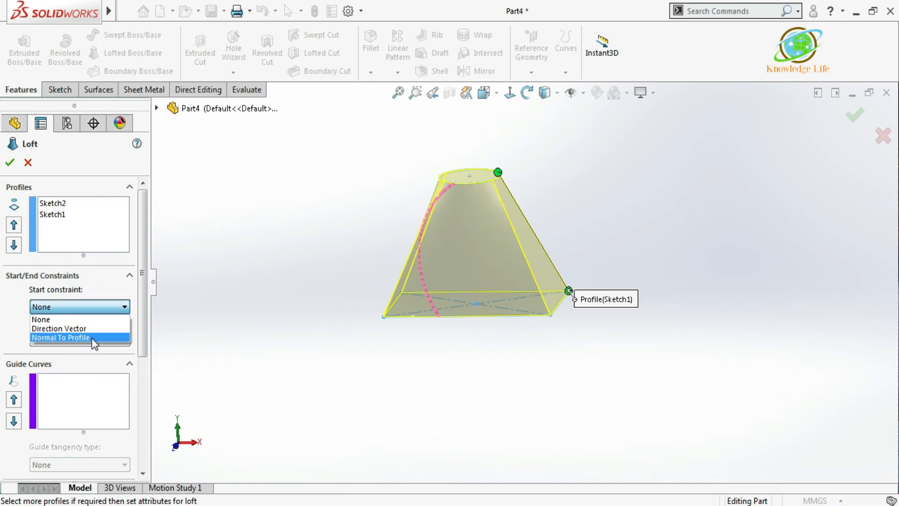
click(226, 297)
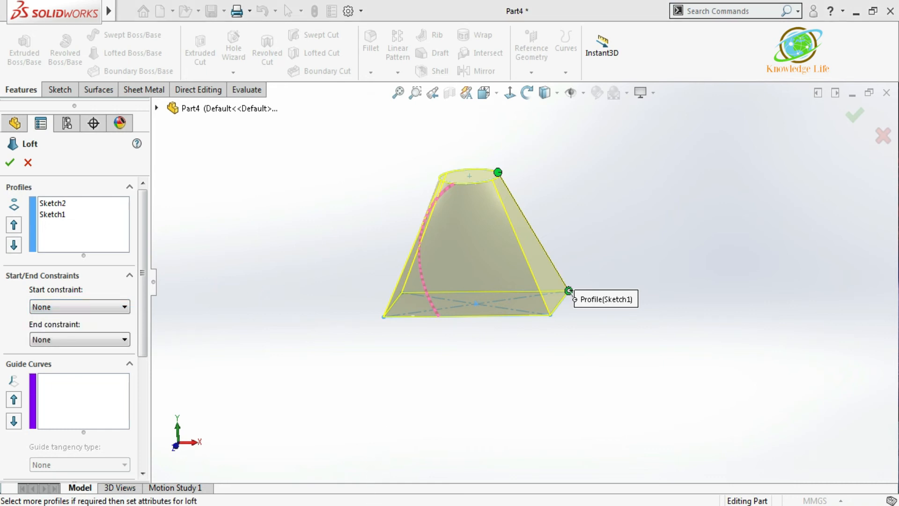
click(364, 469)
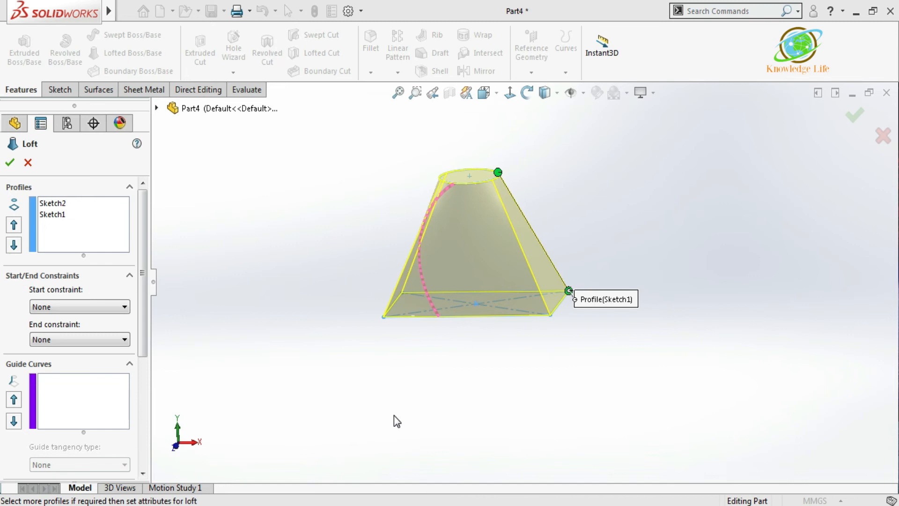
click(28, 163)
Switch to the Part2 document and inspect its slot-shaped ring and the square plate with a circular hole
mouse_move(374, 490)
click(341, 458)
middle_drag(483, 302, 589, 402)
scroll(576, 404, up, 2)
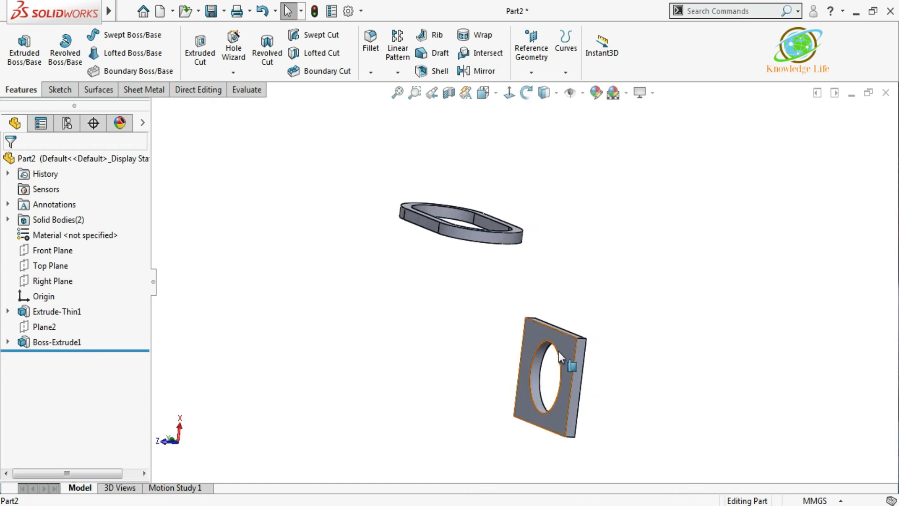
middle_drag(478, 283, 433, 243)
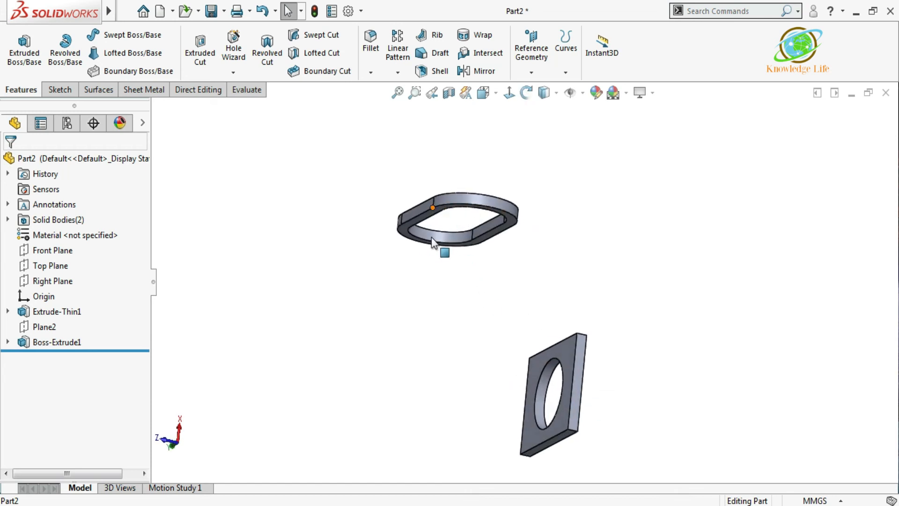
middle_drag(515, 271, 526, 234)
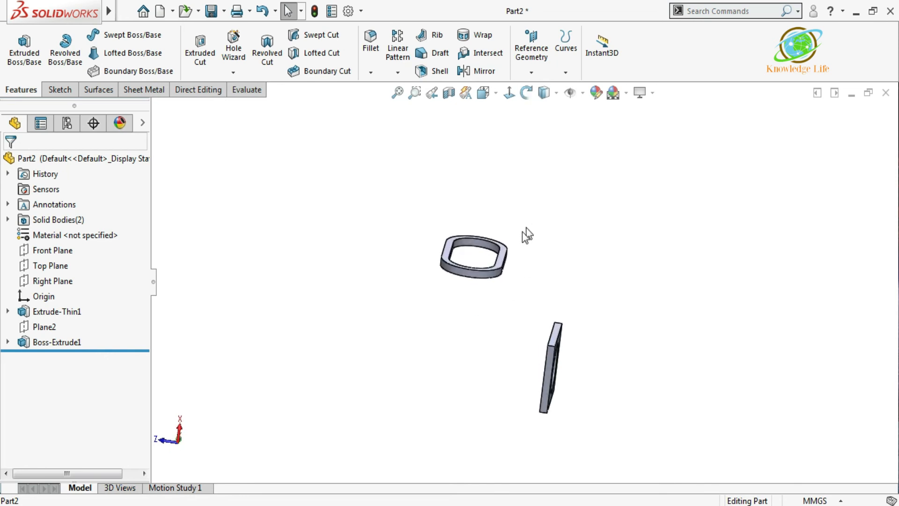
middle_drag(495, 311, 545, 325)
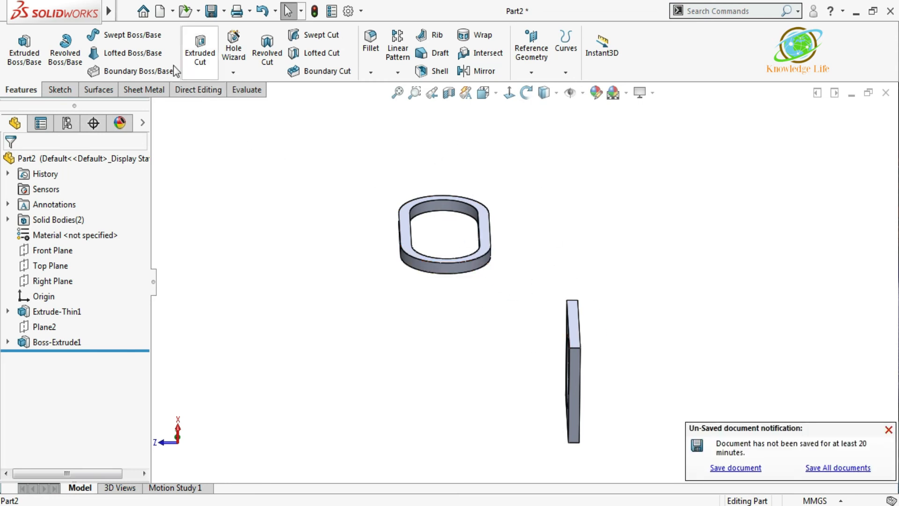
Start a Loft and use SelectionManager to set the plate's circular hole edge facing the ring as the first profile
click(134, 54)
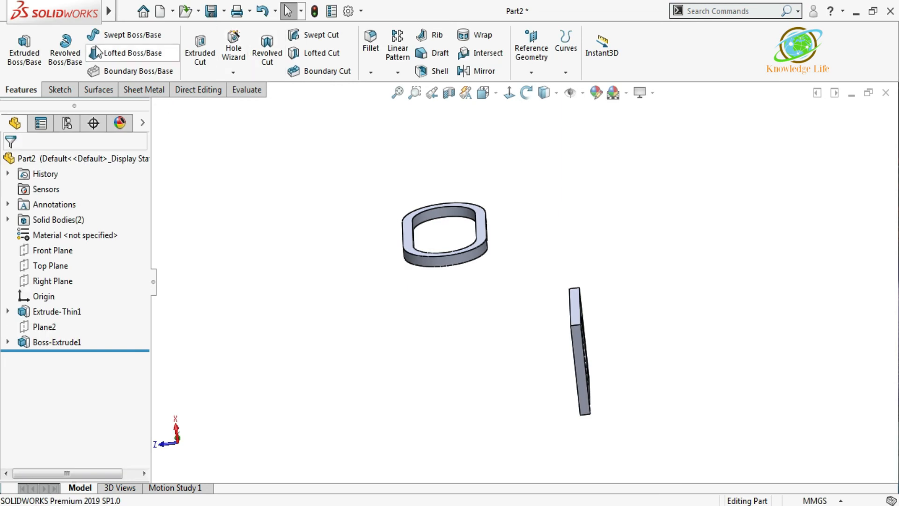
click(110, 52)
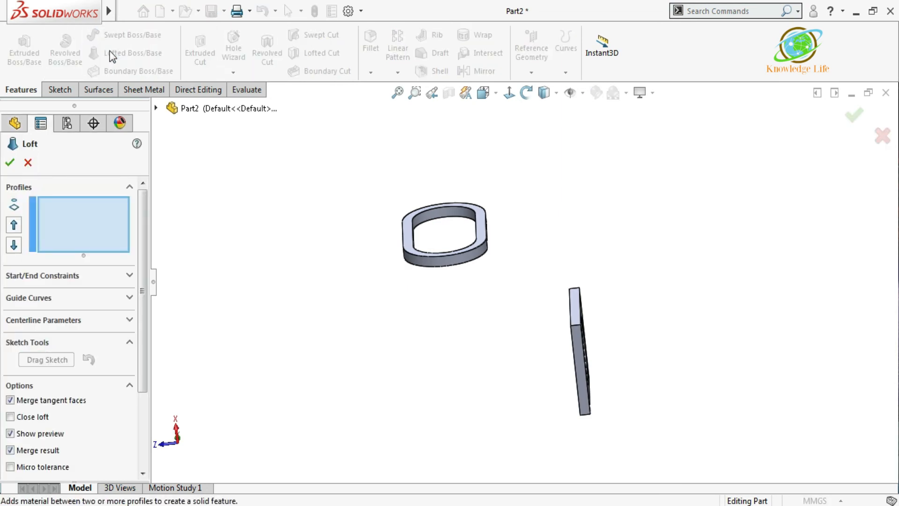
middle_drag(486, 298, 330, 265)
right_click(77, 219)
click(113, 239)
scroll(552, 331, down, 3)
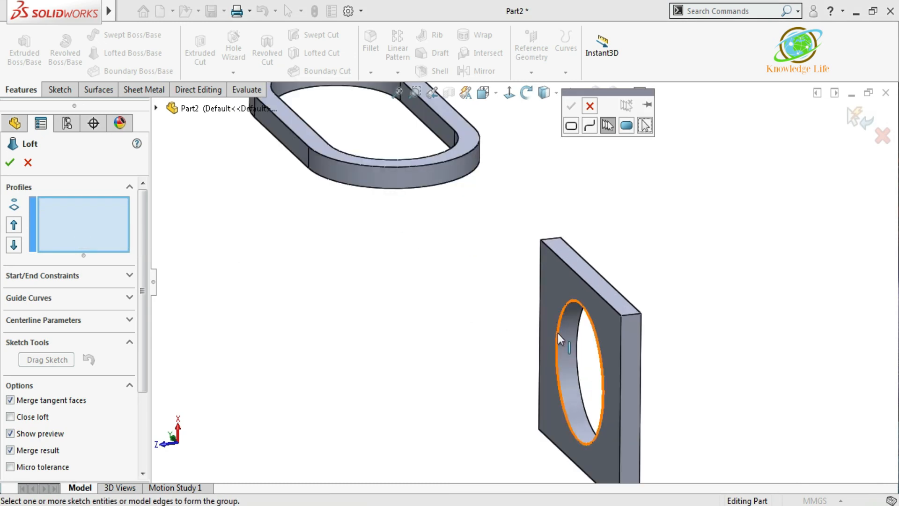
click(558, 333)
click(571, 107)
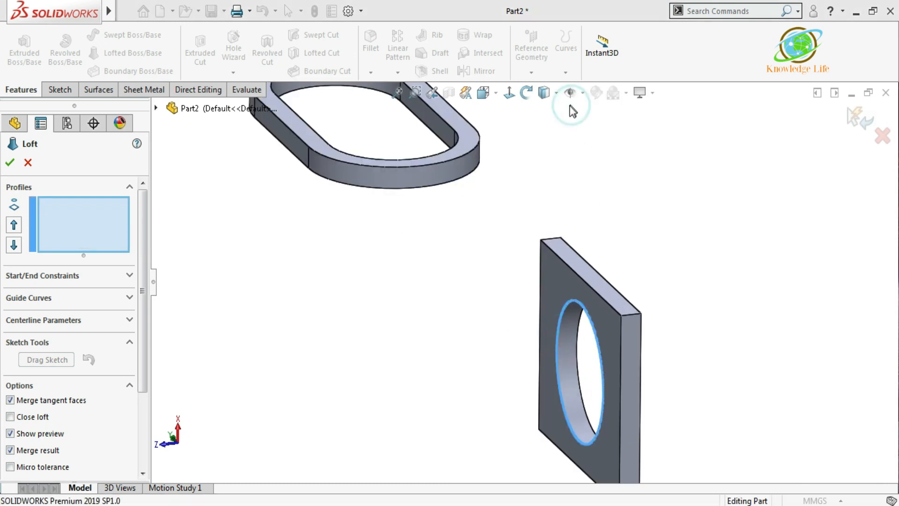
Use SelectionManager to add the four inner edges on the slot-shaped ring's underside as the second closed loft profile
right_click(87, 230)
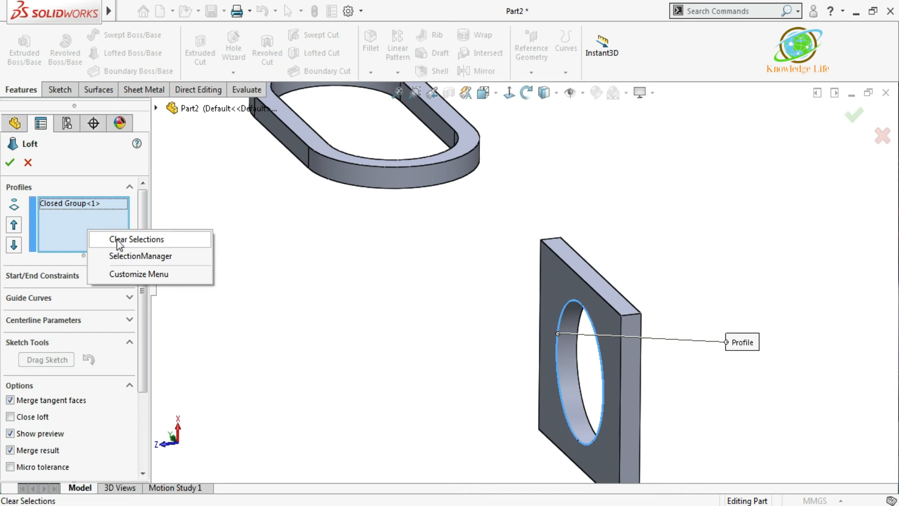
click(133, 256)
middle_drag(368, 255, 409, 184)
scroll(405, 206, up, 5)
scroll(540, 213, down, 4)
middle_drag(543, 219, 567, 280)
click(583, 297)
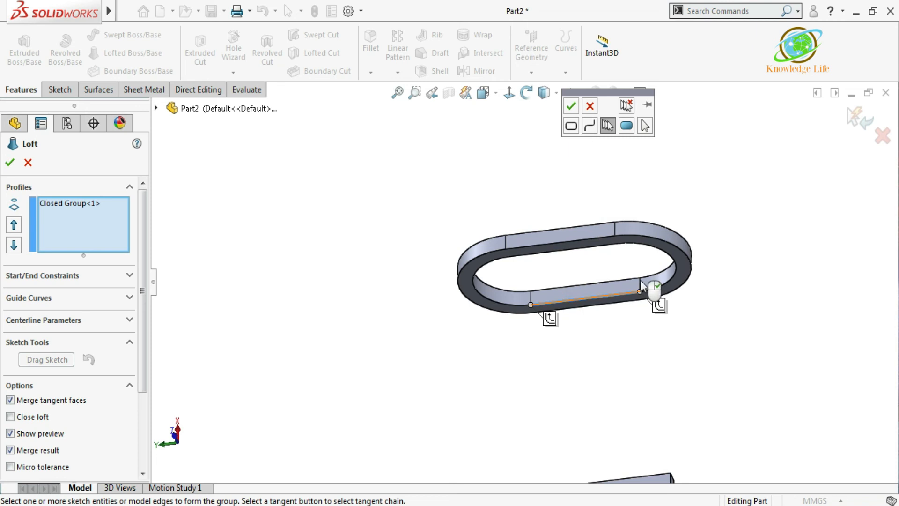
click(670, 279)
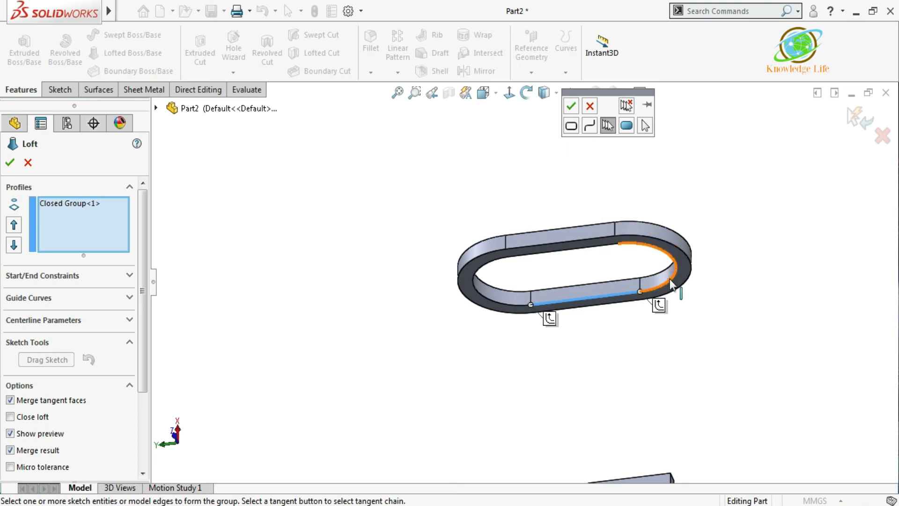
click(557, 253)
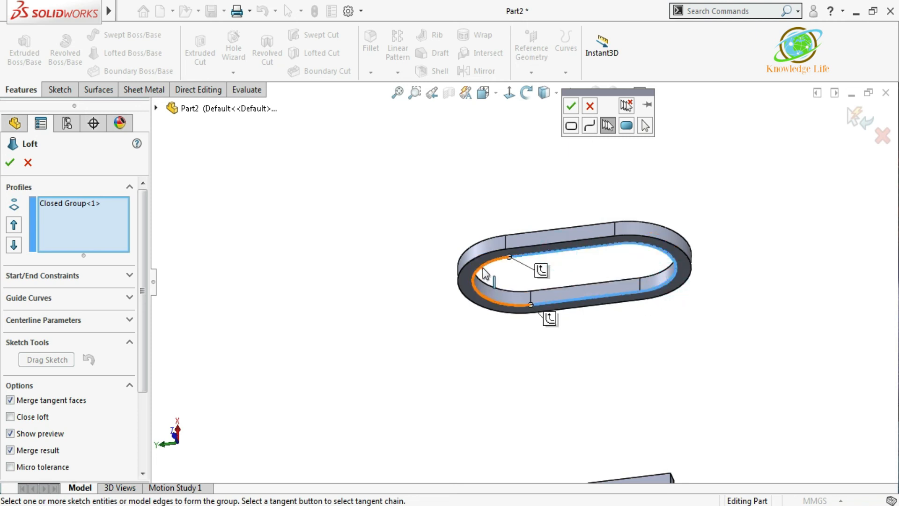
click(485, 274)
click(571, 106)
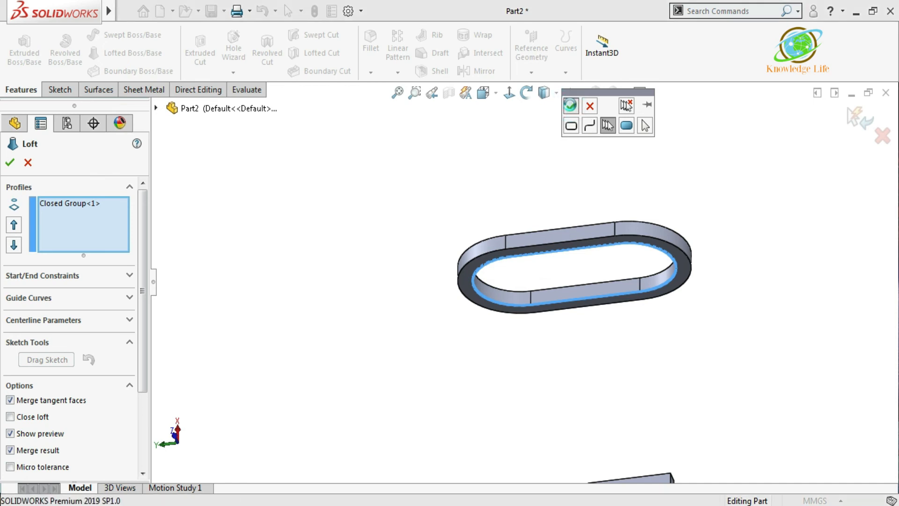
Set the loft's start constraint to Direction Vector, using the short thickness edge at the plate's lower end as the direction
scroll(453, 280, up, 4)
middle_drag(620, 277, 558, 242)
scroll(573, 276, down, 2)
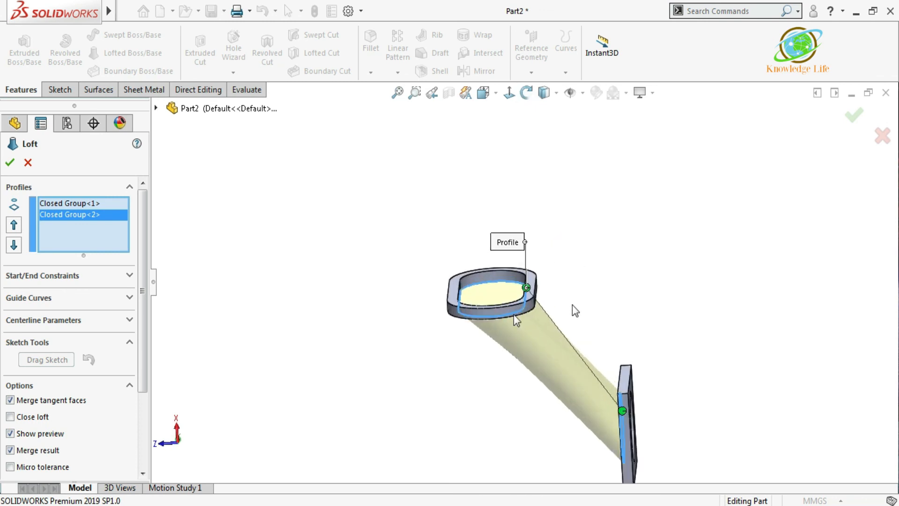
click(92, 276)
click(85, 307)
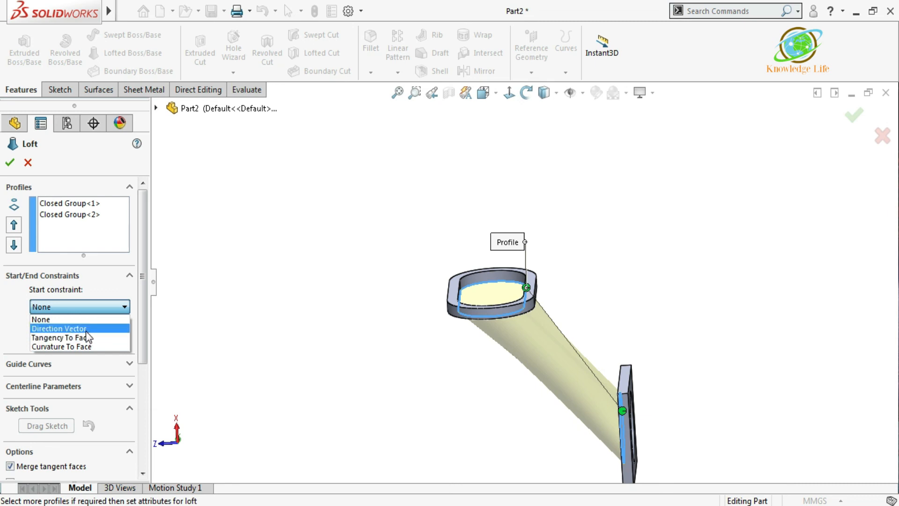
click(86, 330)
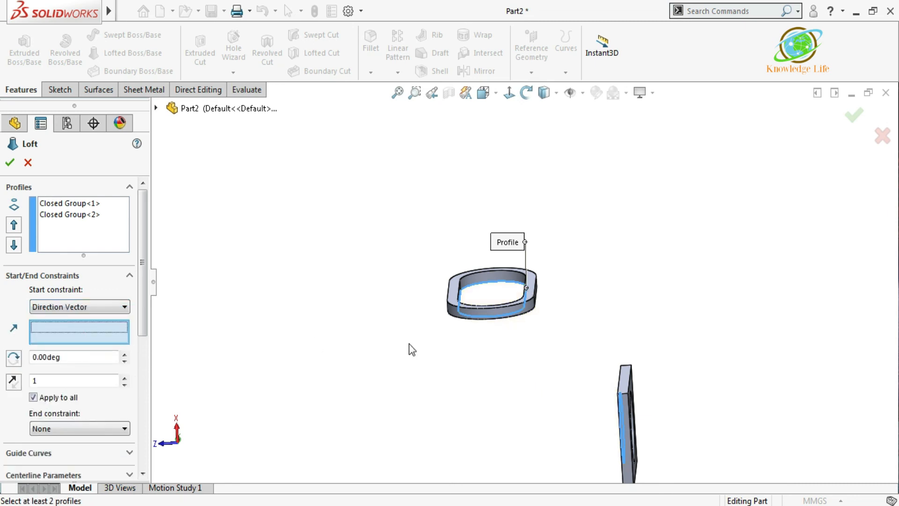
scroll(534, 302, down, 5)
scroll(577, 324, up, 5)
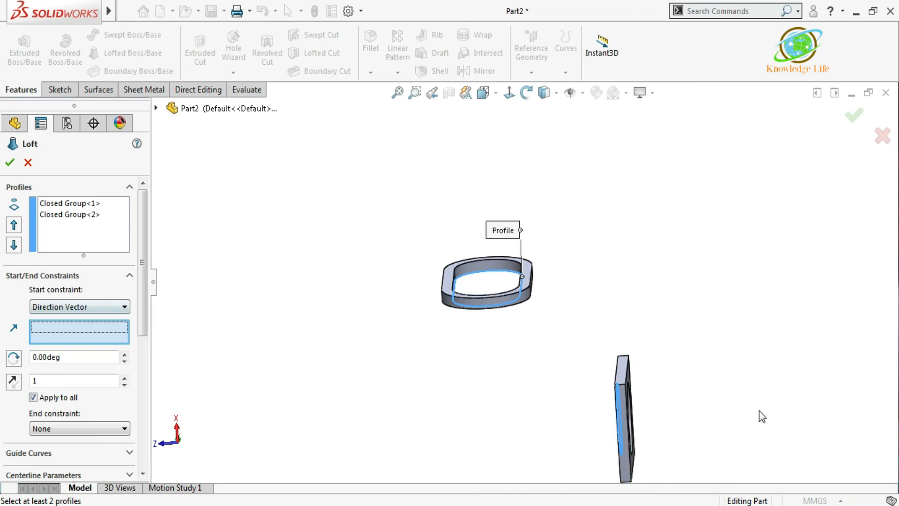
scroll(579, 427, up, 2)
scroll(598, 410, down, 2)
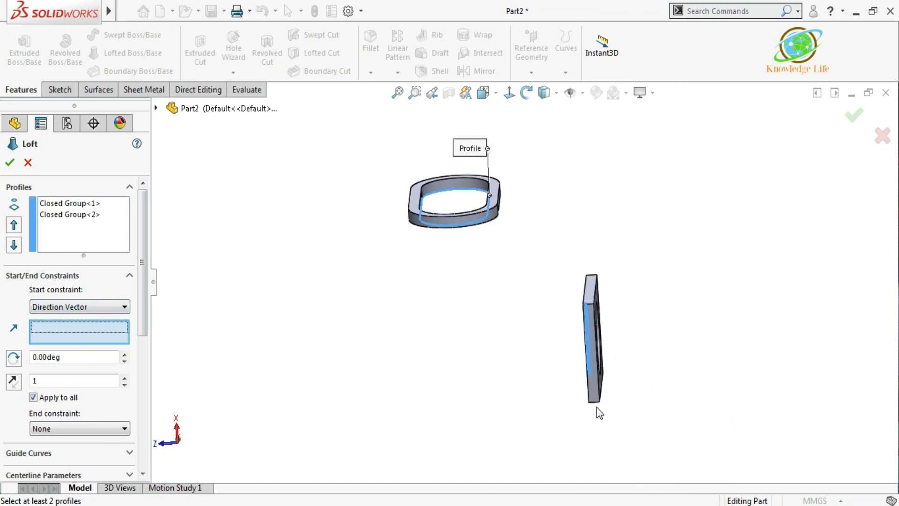
click(592, 401)
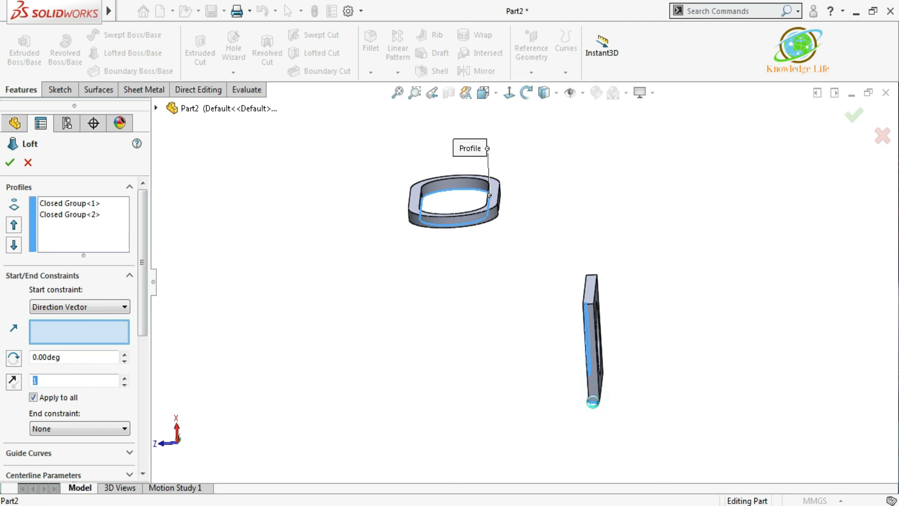
mouse_move(528, 389)
middle_down()
mouse_move(547, 369)
mouse_move(488, 340)
mouse_move(491, 367)
mouse_move(512, 383)
middle_up()
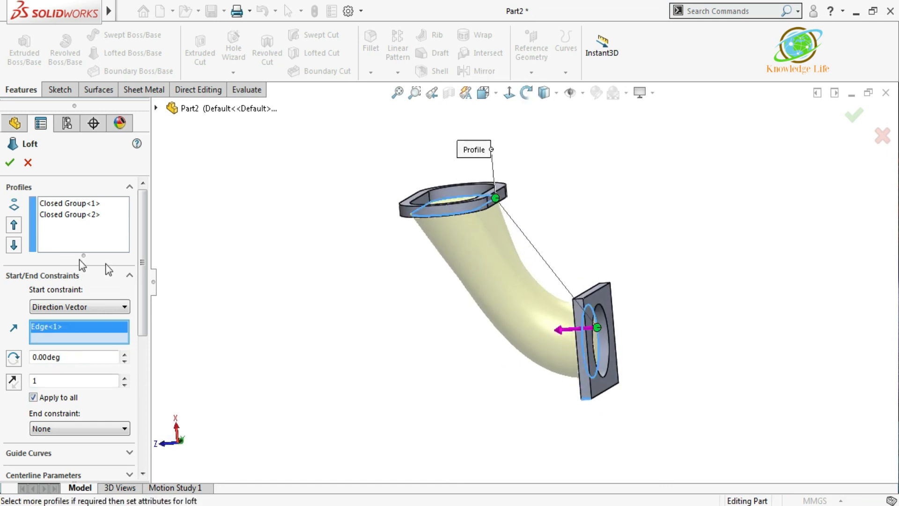
Set the end constraint to Direction Vector along a short vertical edge on the ring's outer wall, and inspect the loft preview
click(94, 428)
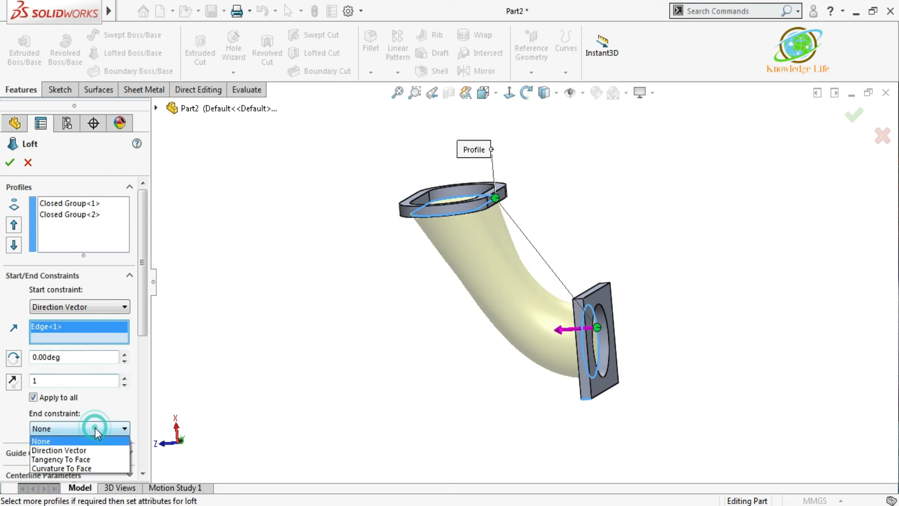
click(89, 450)
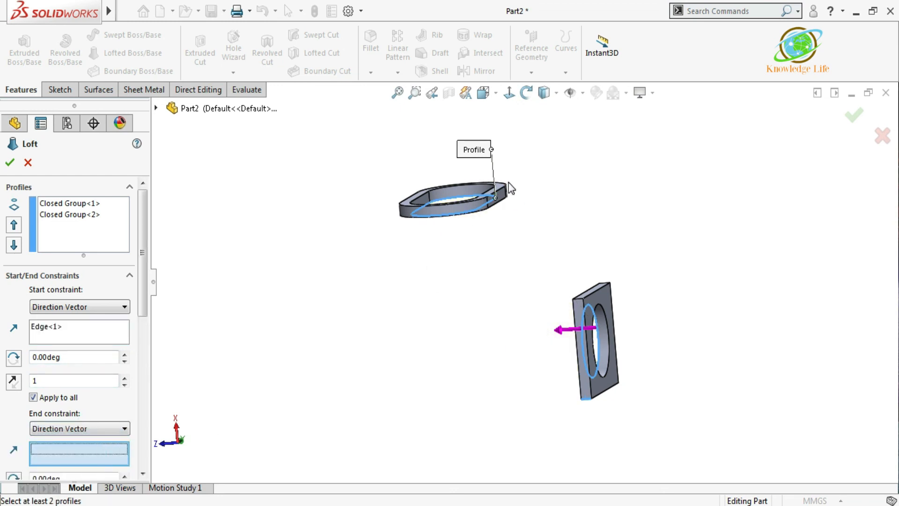
scroll(511, 188, down, 4)
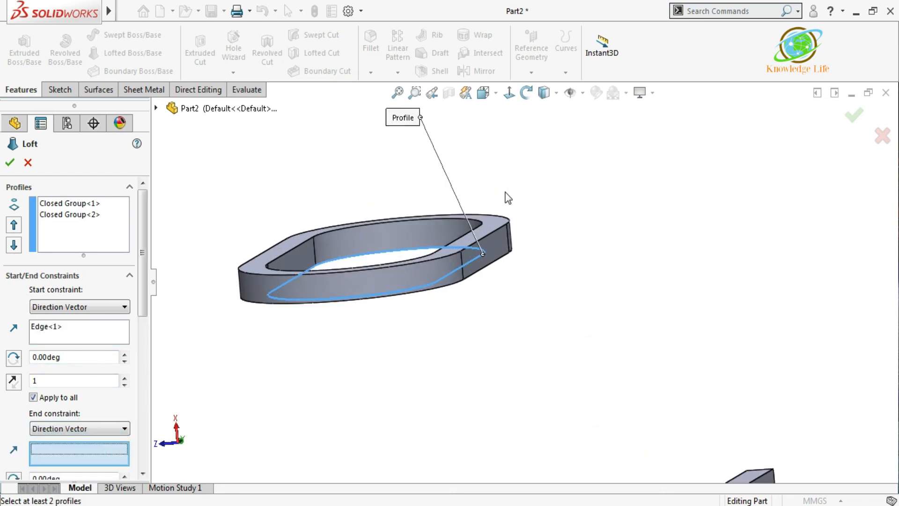
click(509, 245)
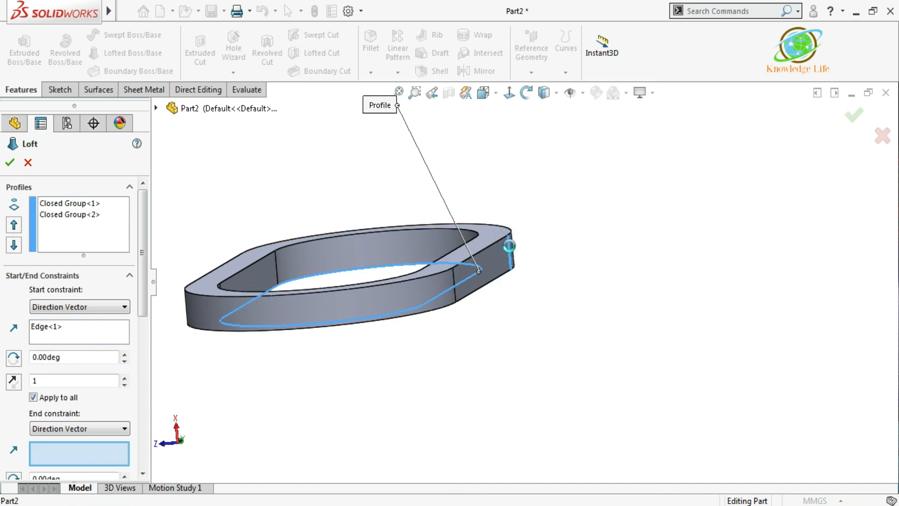
scroll(527, 256, up, 5)
middle_drag(547, 271, 447, 237)
drag(396, 290, 402, 401)
middle_drag(402, 401, 400, 404)
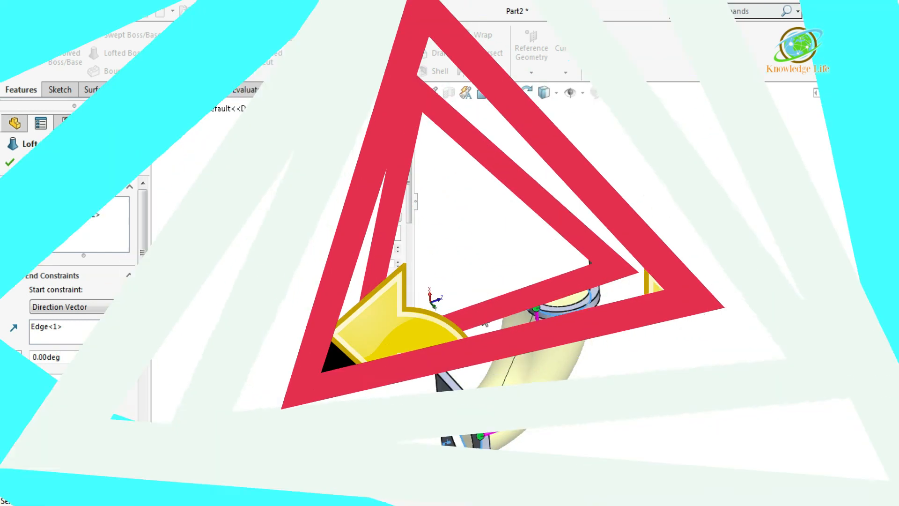